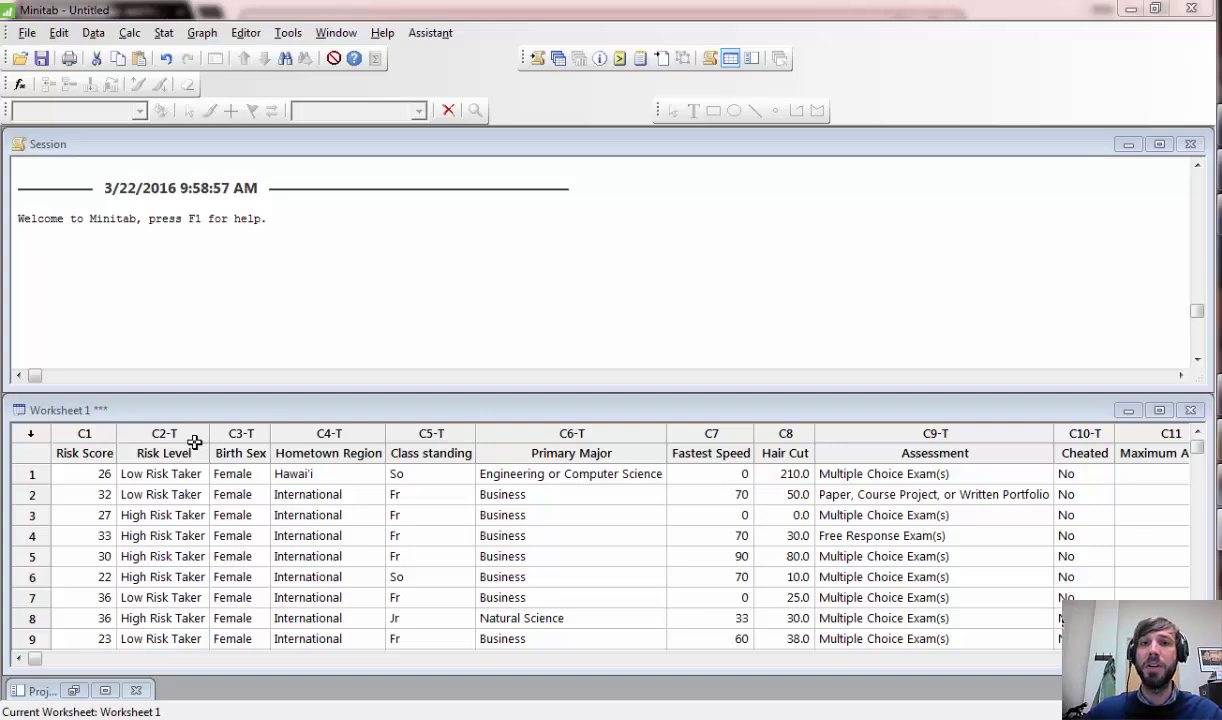
# Set up a 1 Proportion analysis using the Birth Sex column as the sample
pyautogui.click(256, 431)
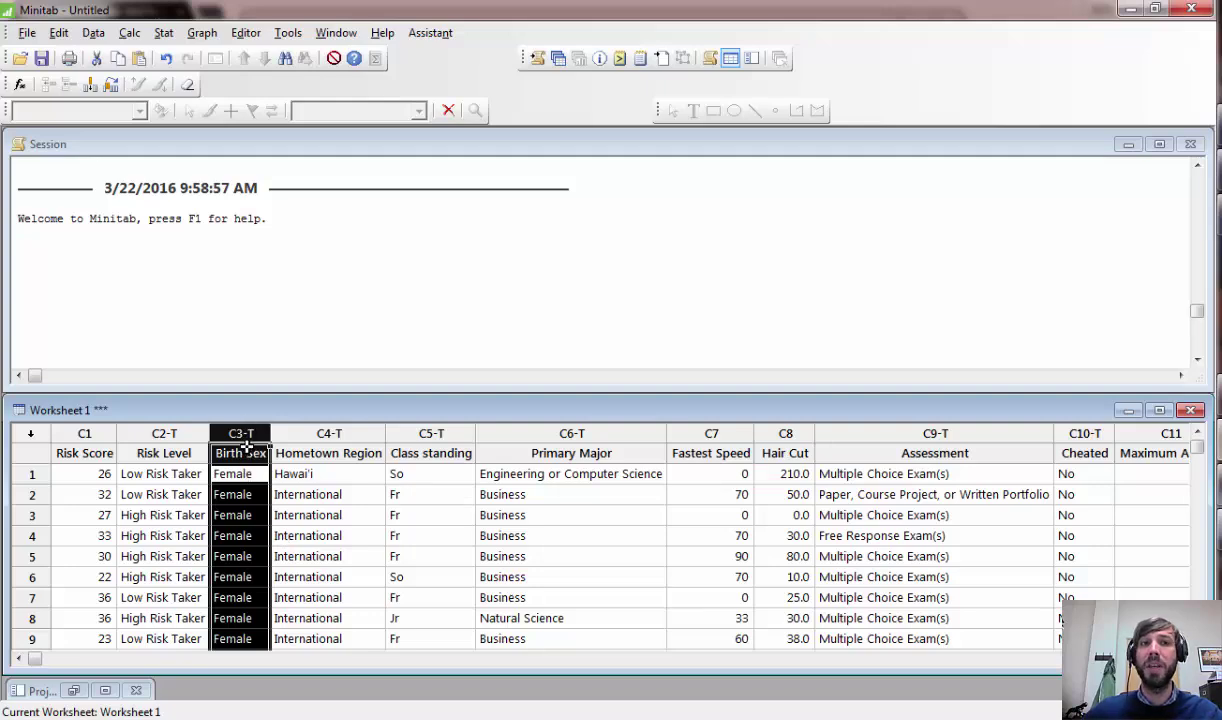
pyautogui.click(164, 34)
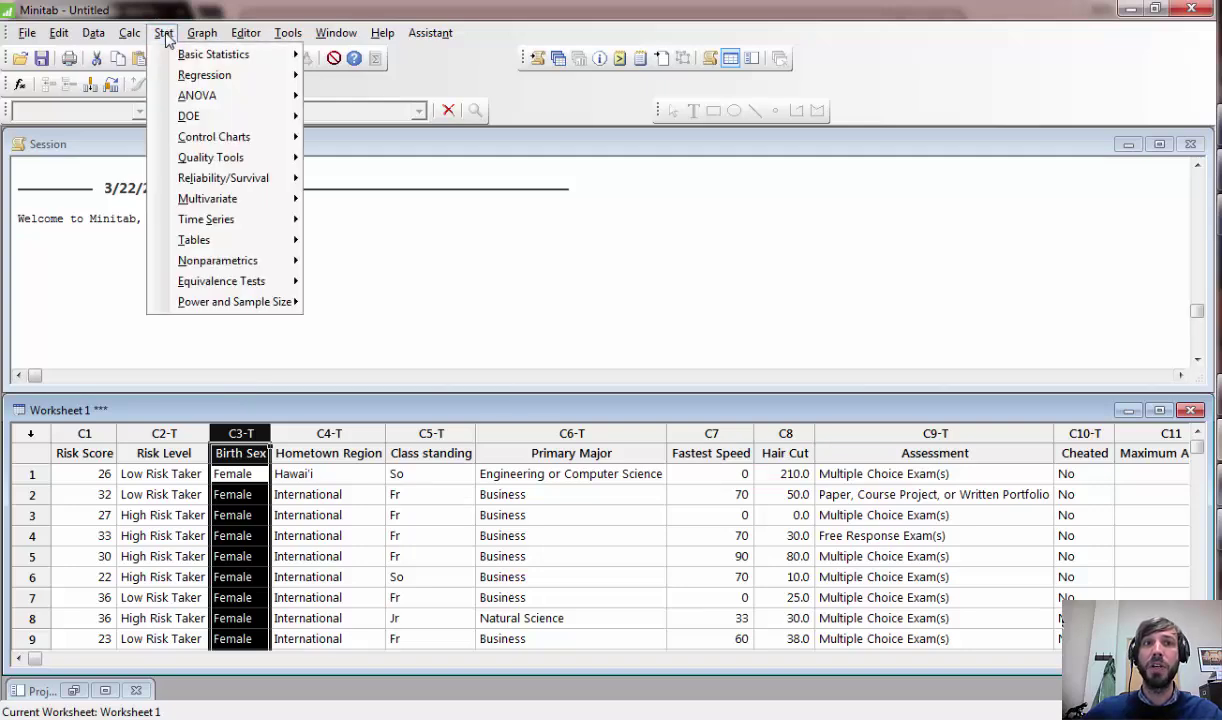
pyautogui.moveTo(170, 55)
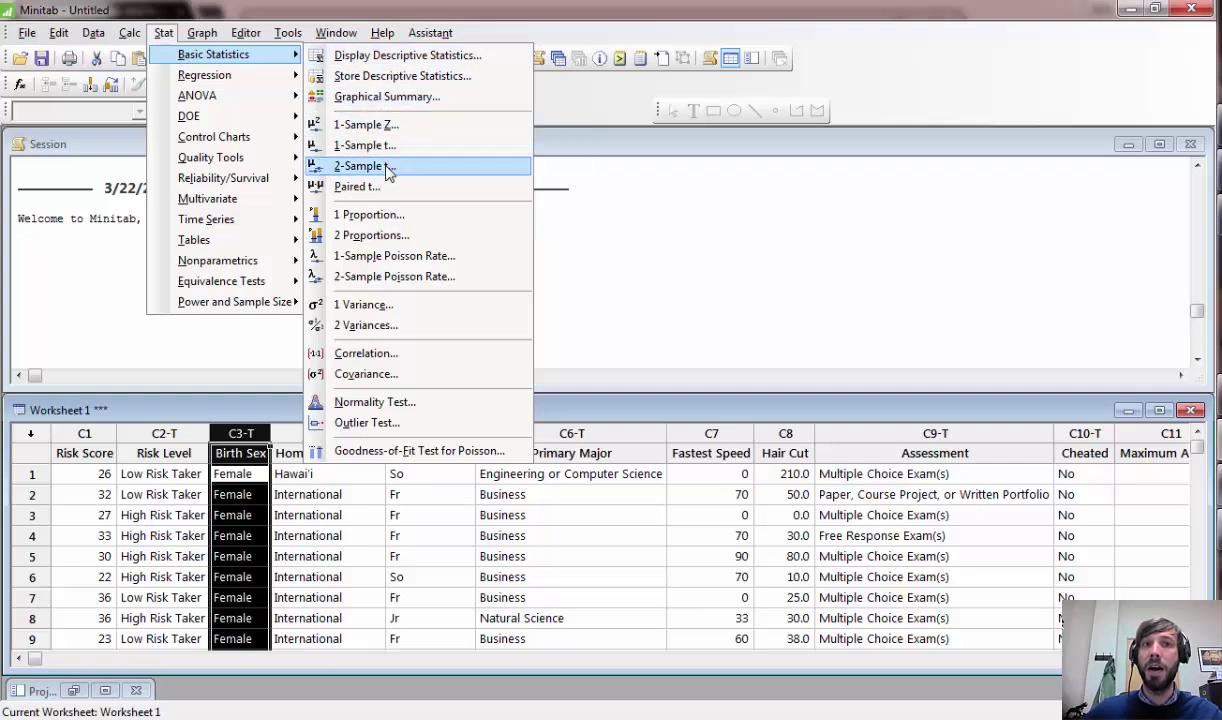
pyautogui.click(378, 216)
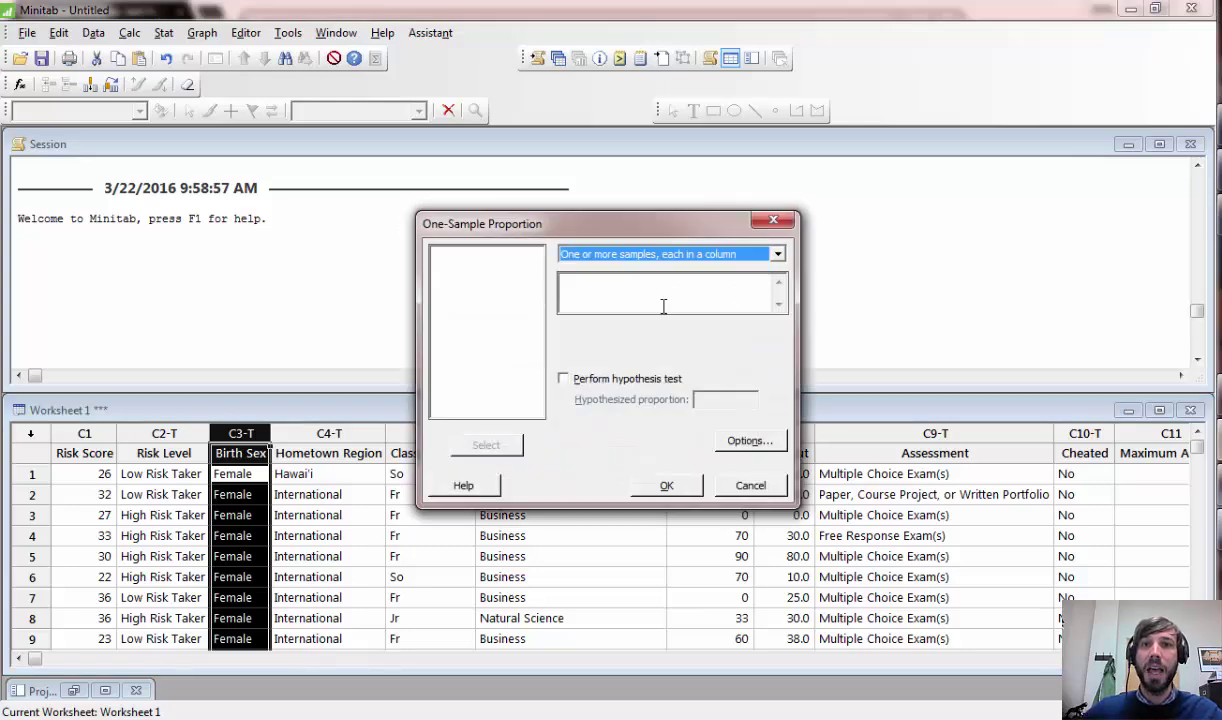
pyautogui.click(602, 276)
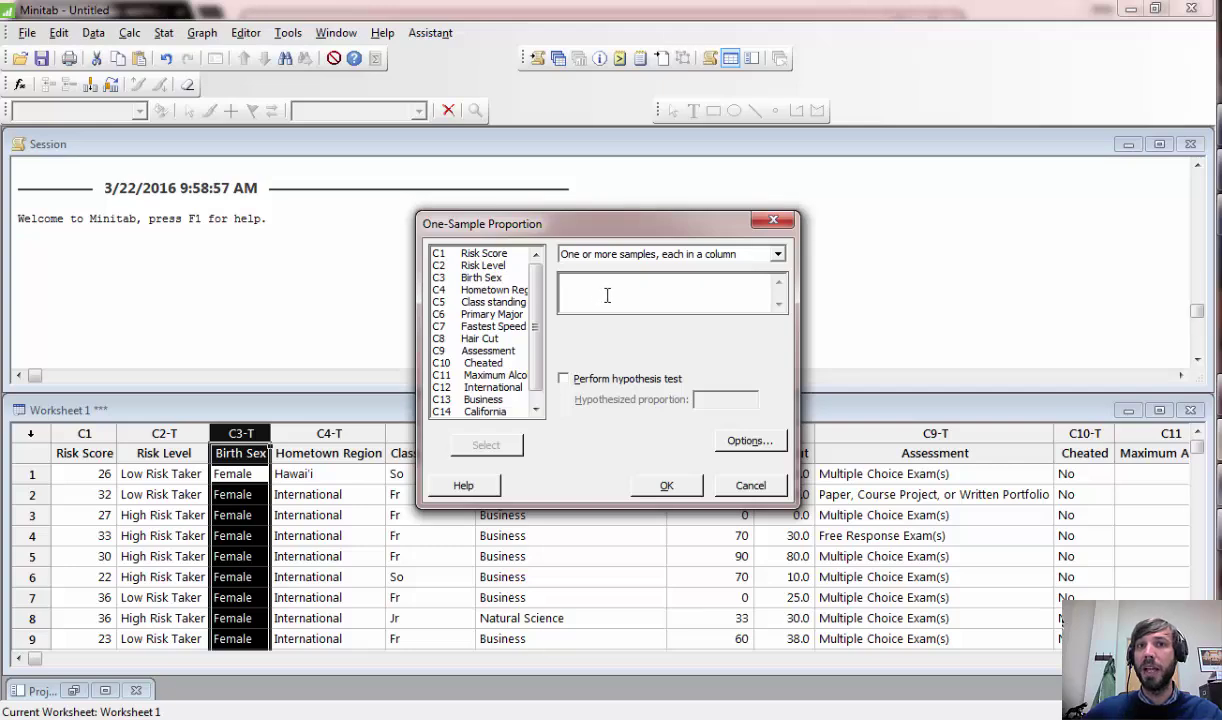
pyautogui.doubleClick(484, 279)
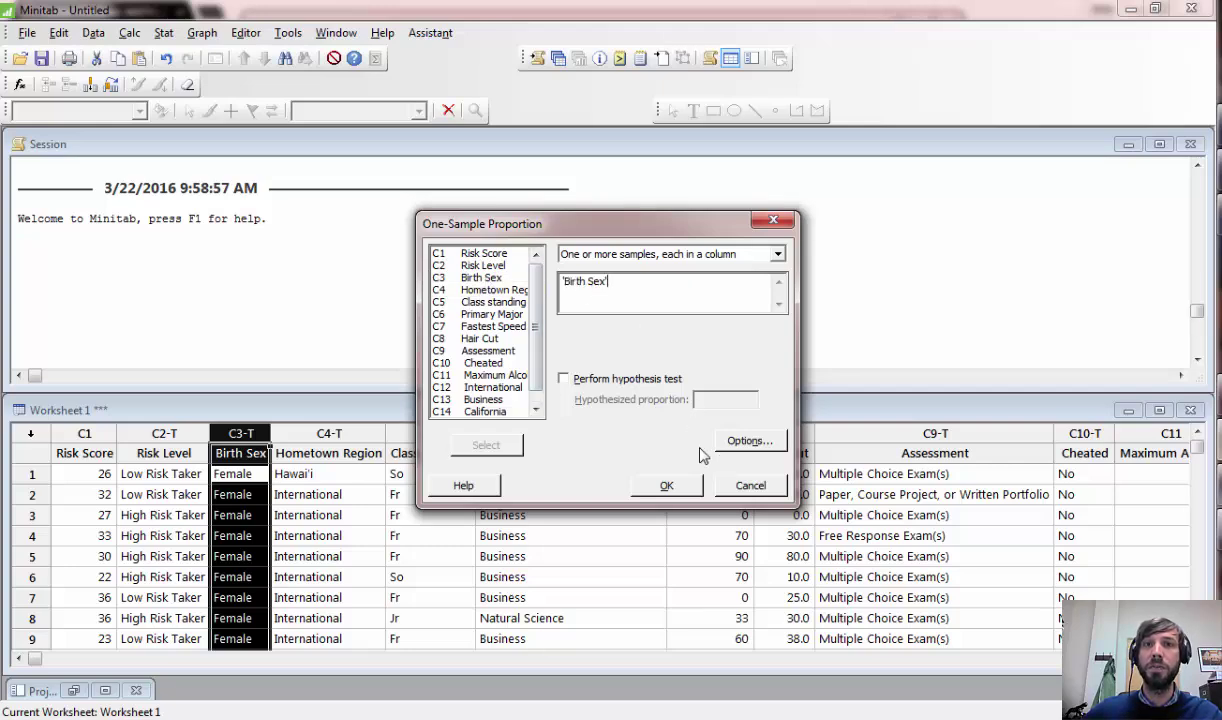
# Switch the interval method to Normal approximation and run the analysis
pyautogui.click(731, 445)
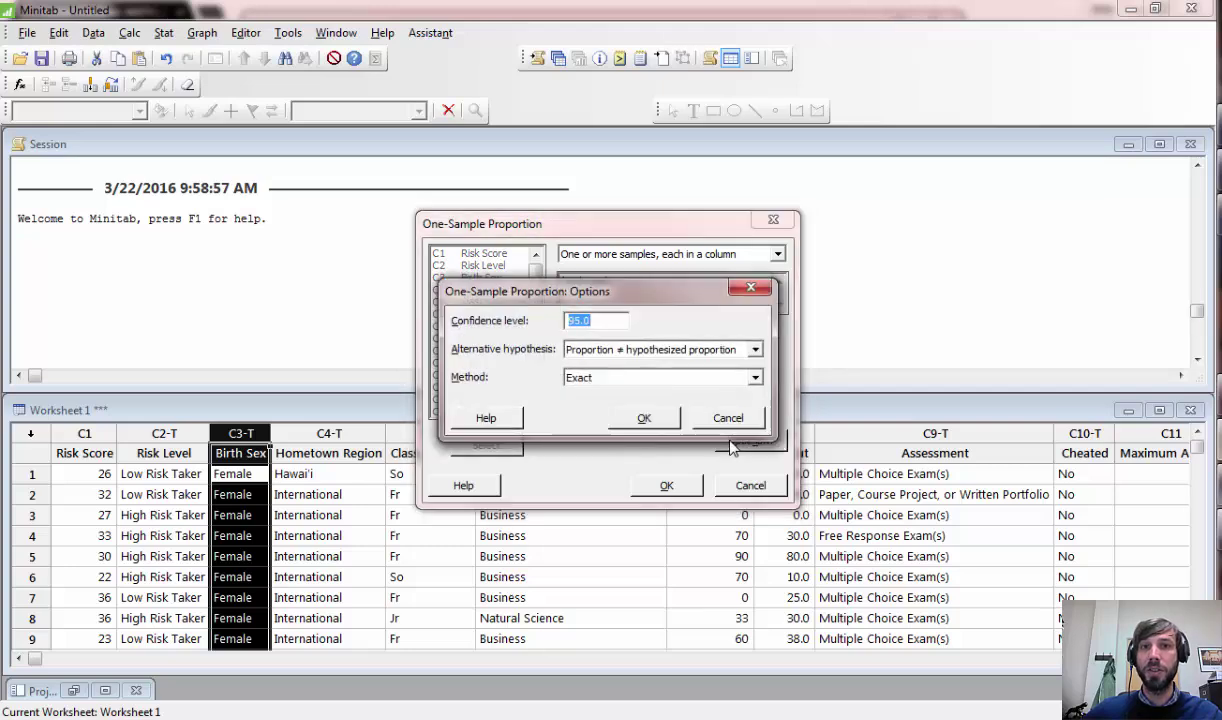
pyautogui.click(755, 378)
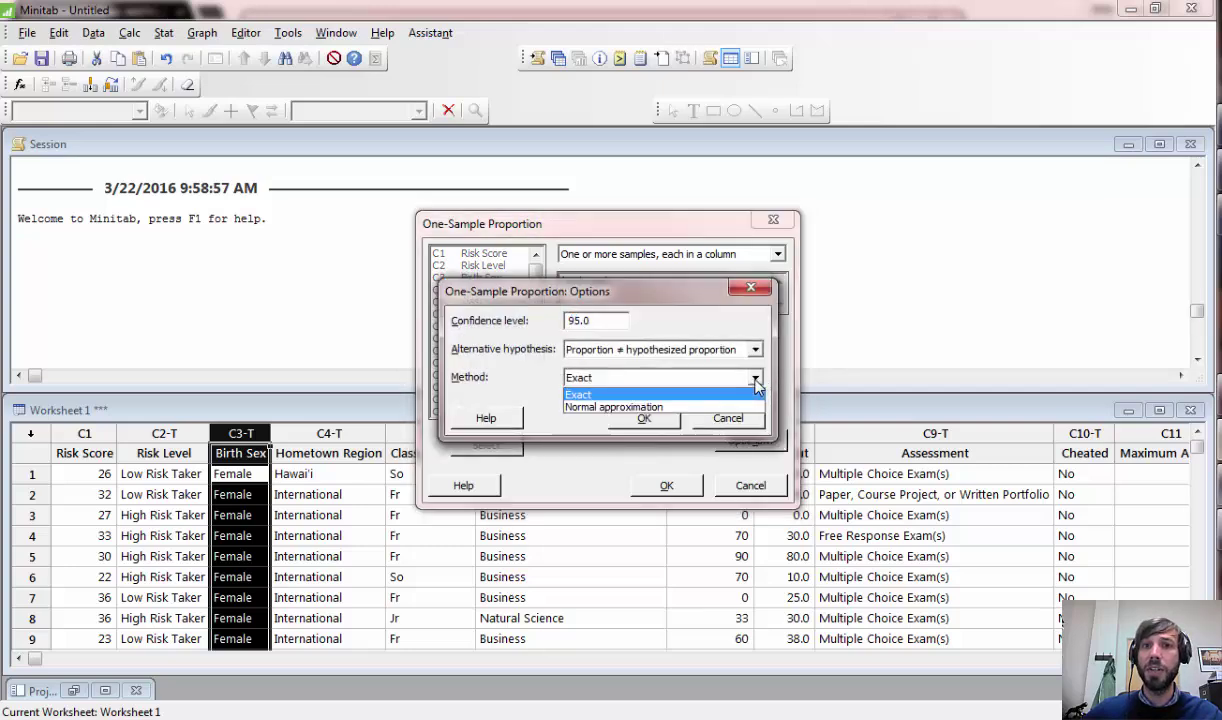
pyautogui.click(709, 407)
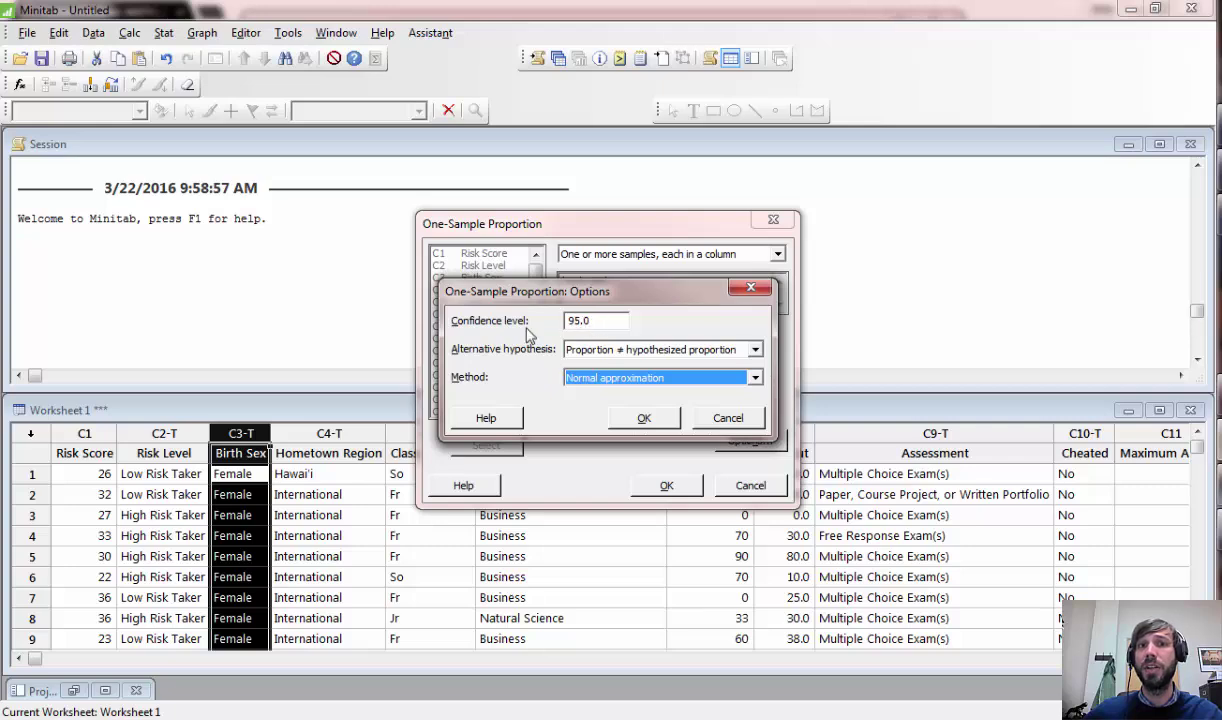
pyautogui.click(646, 420)
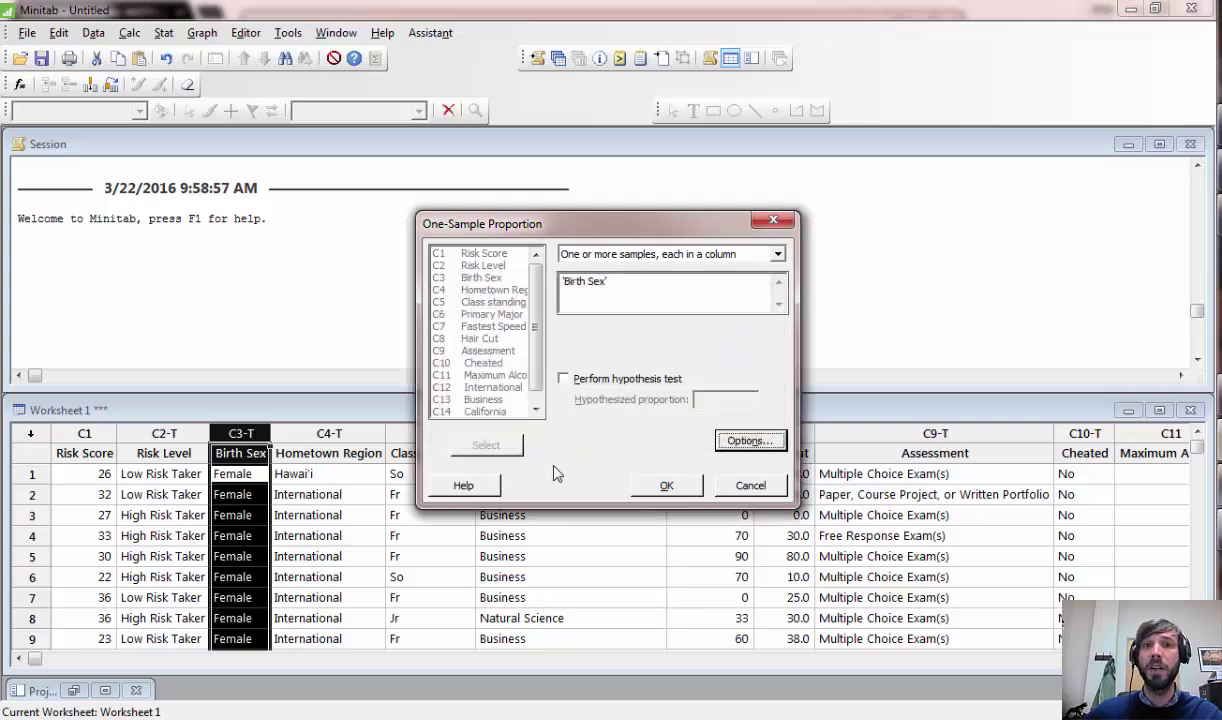
pyautogui.click(666, 486)
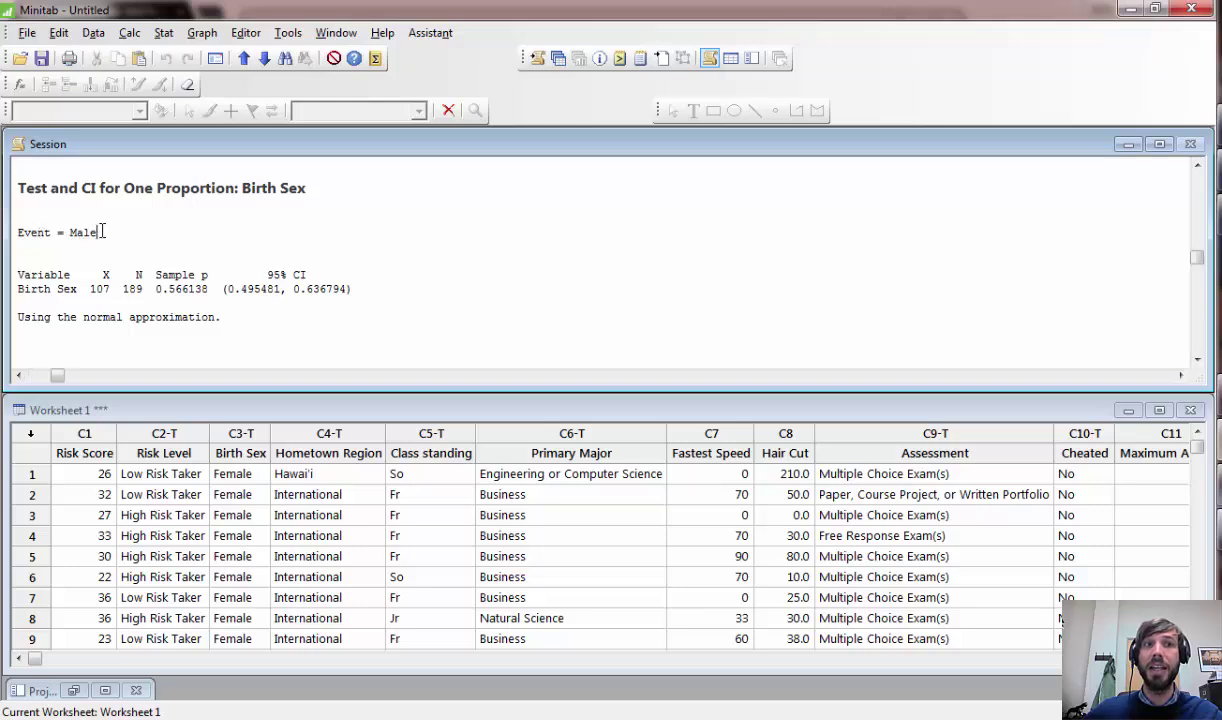
pyautogui.moveTo(99, 232); pyautogui.dragTo(20, 226)
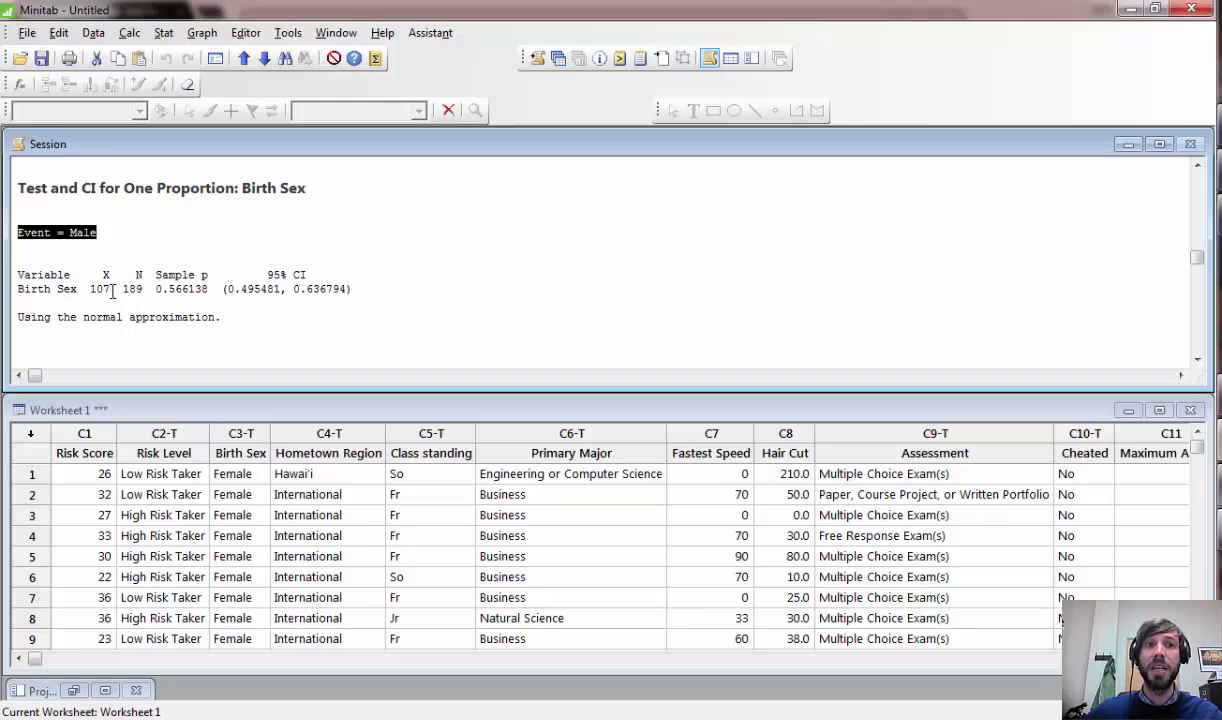
pyautogui.click(145, 289)
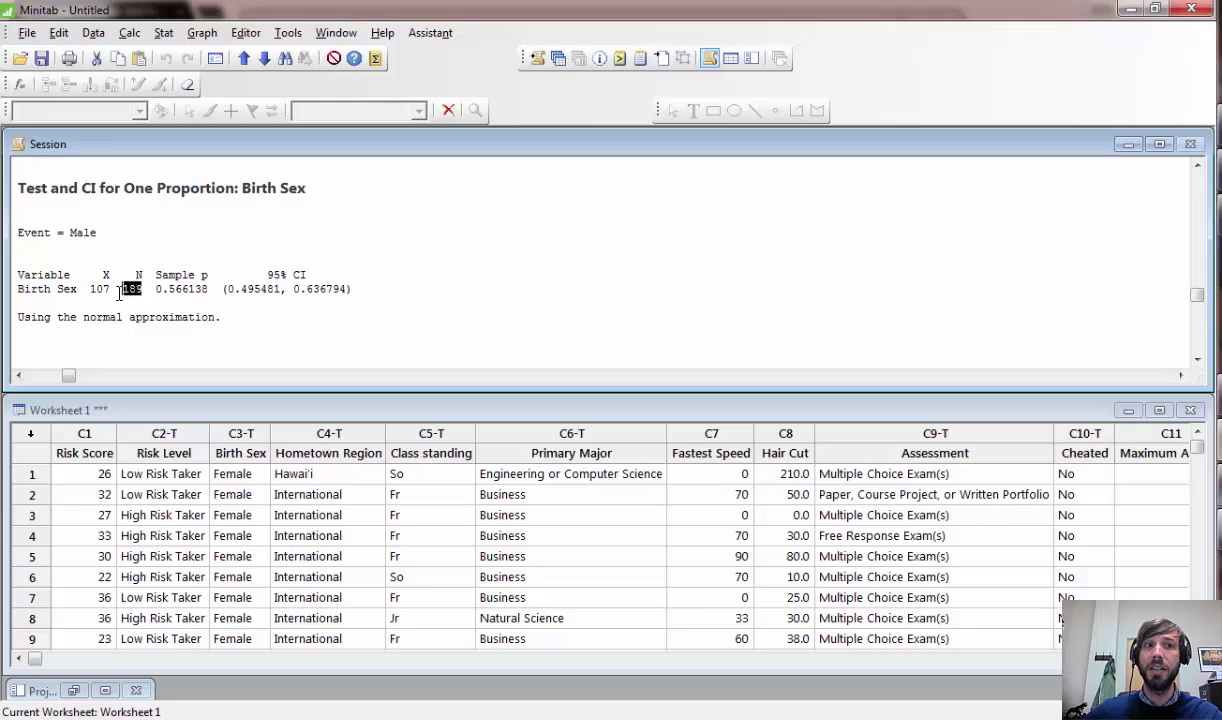
pyautogui.doubleClick(99, 289)
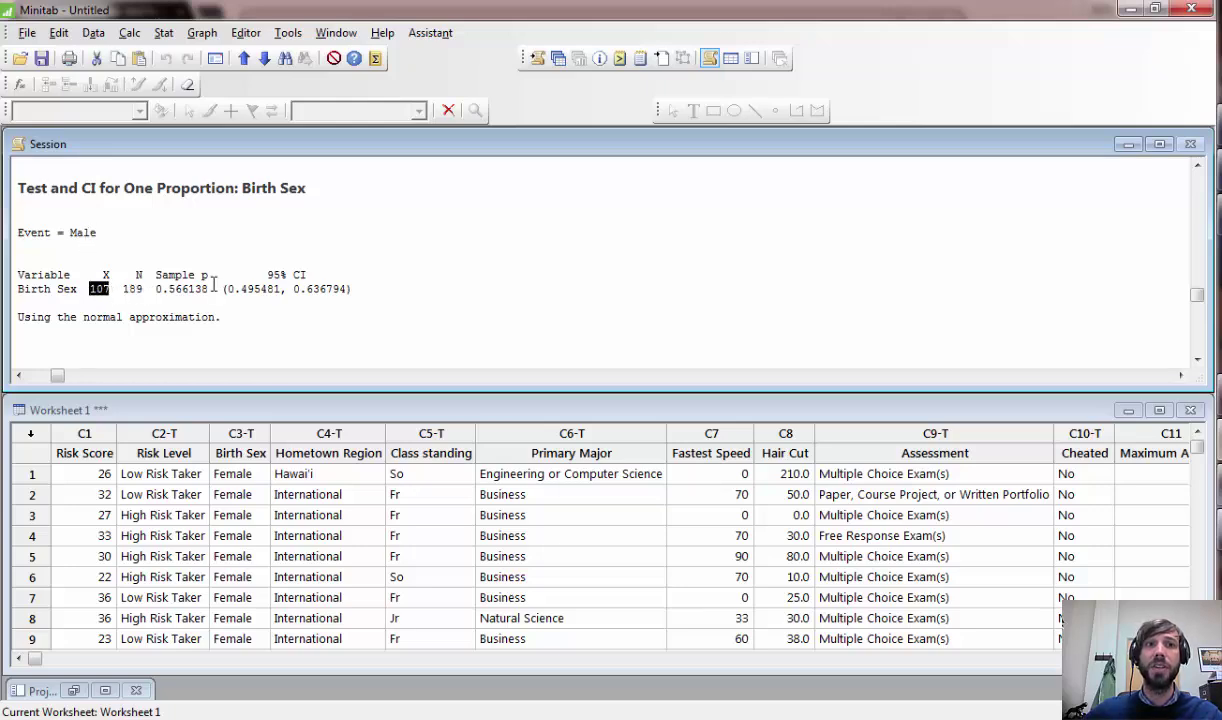
pyautogui.moveTo(207, 289); pyautogui.dragTo(151, 289)
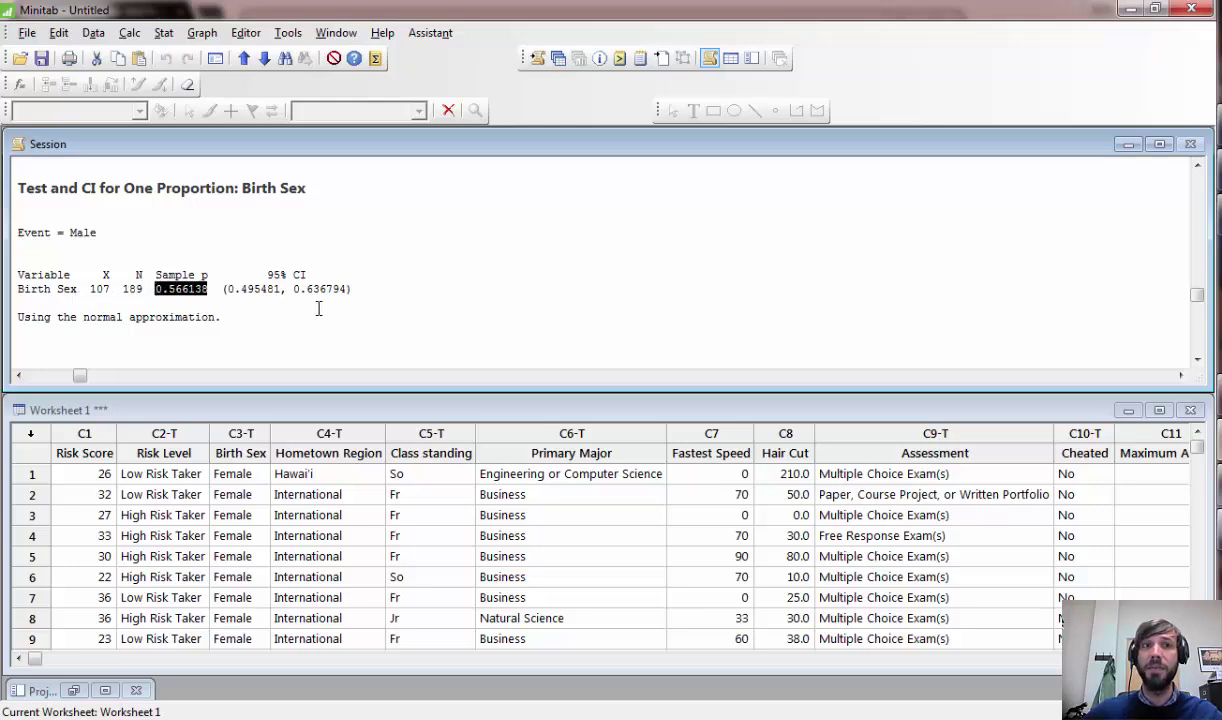
pyautogui.moveTo(354, 289); pyautogui.dragTo(212, 276)
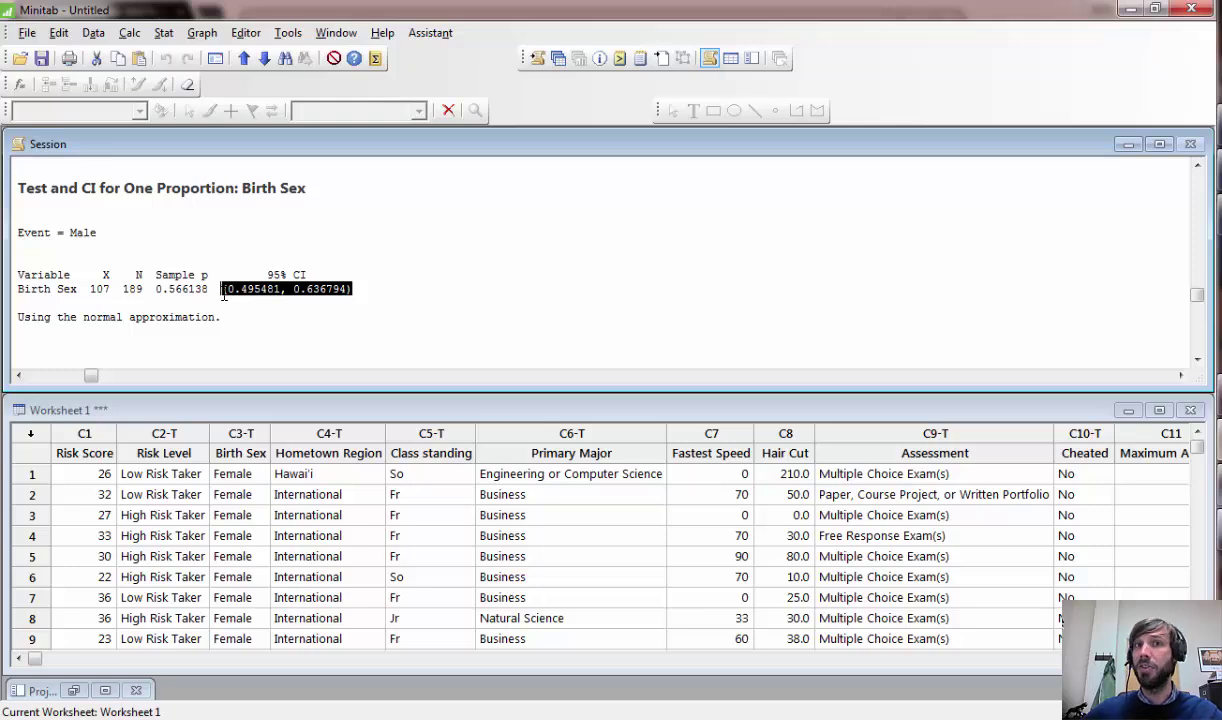
# Run a 1-Sample t on Risk Score at the 95.0 confidence level
pyautogui.click(162, 33)
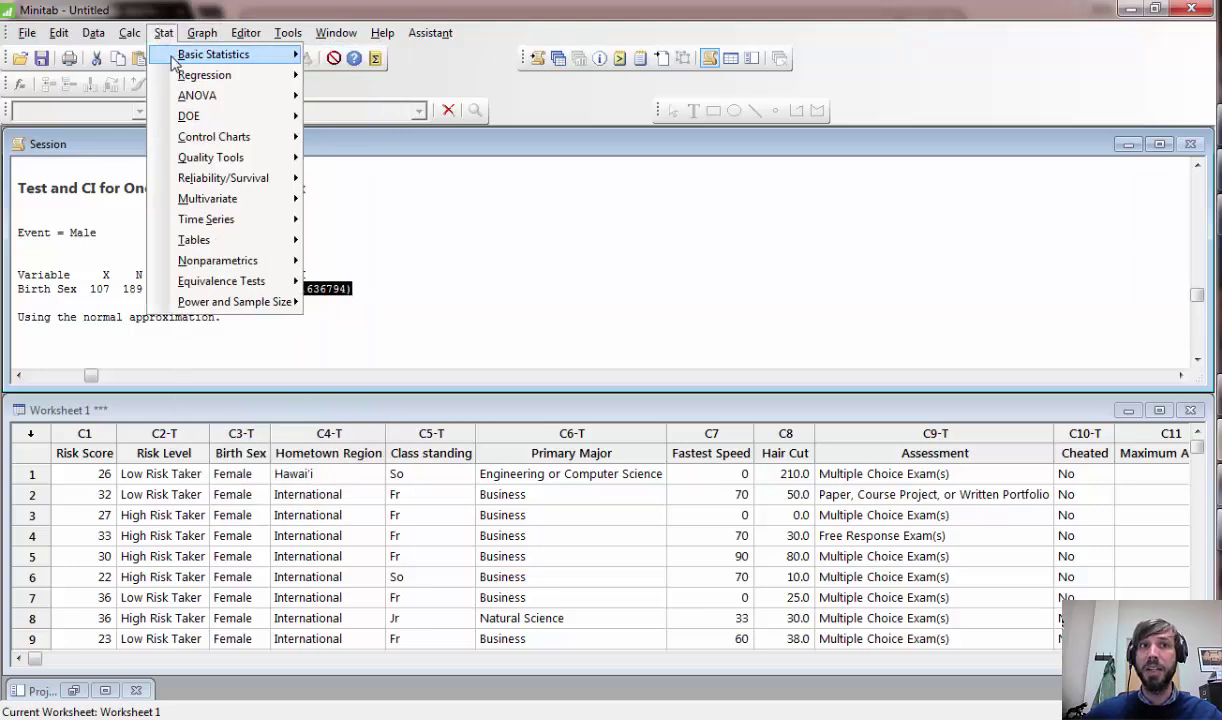
pyautogui.moveTo(173, 62)
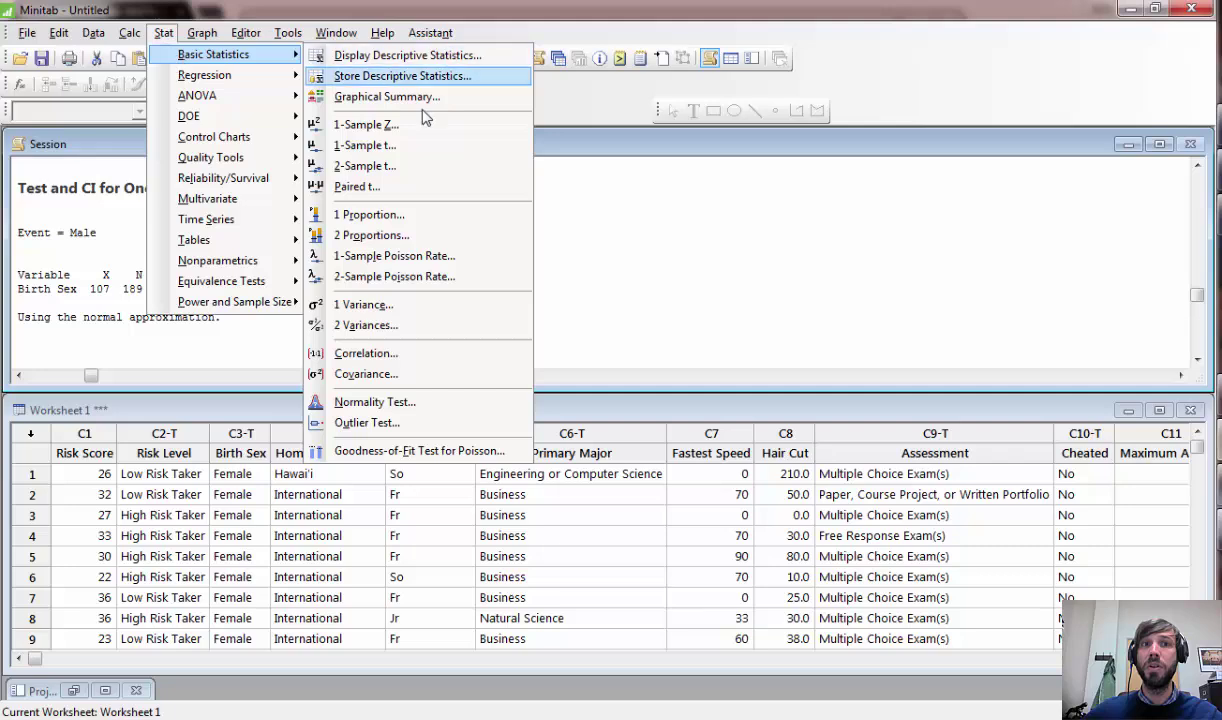
pyautogui.click(389, 147)
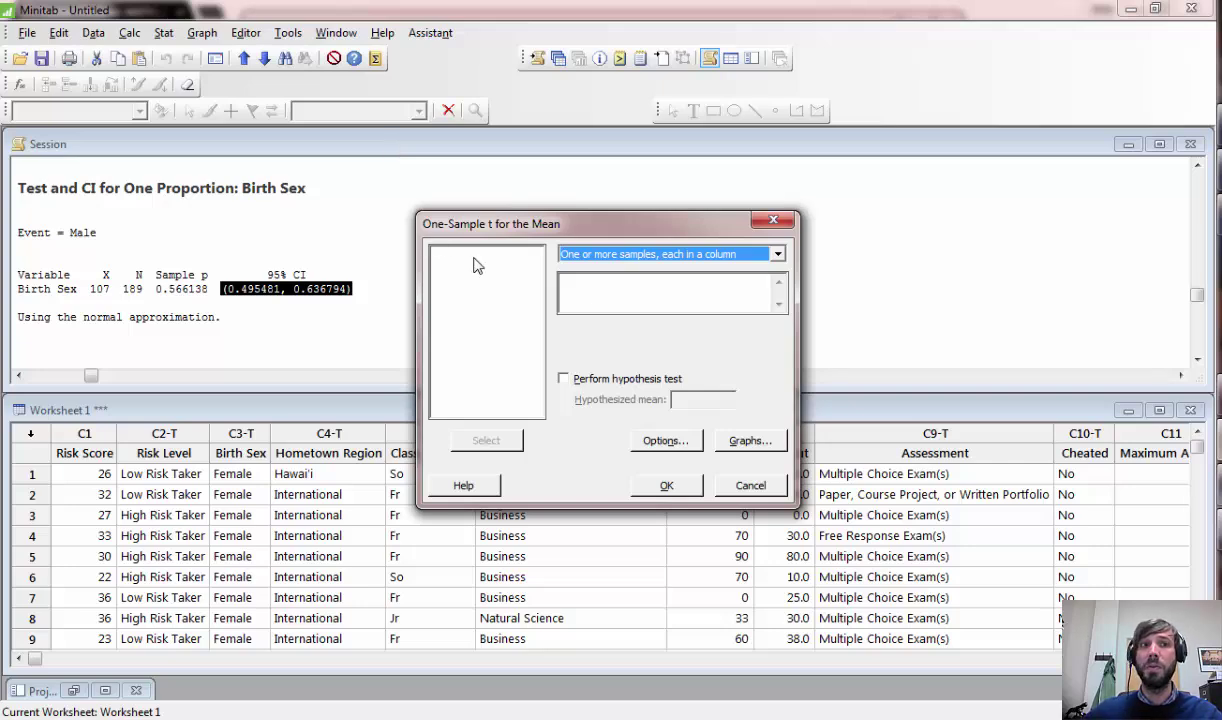
pyautogui.click(631, 296)
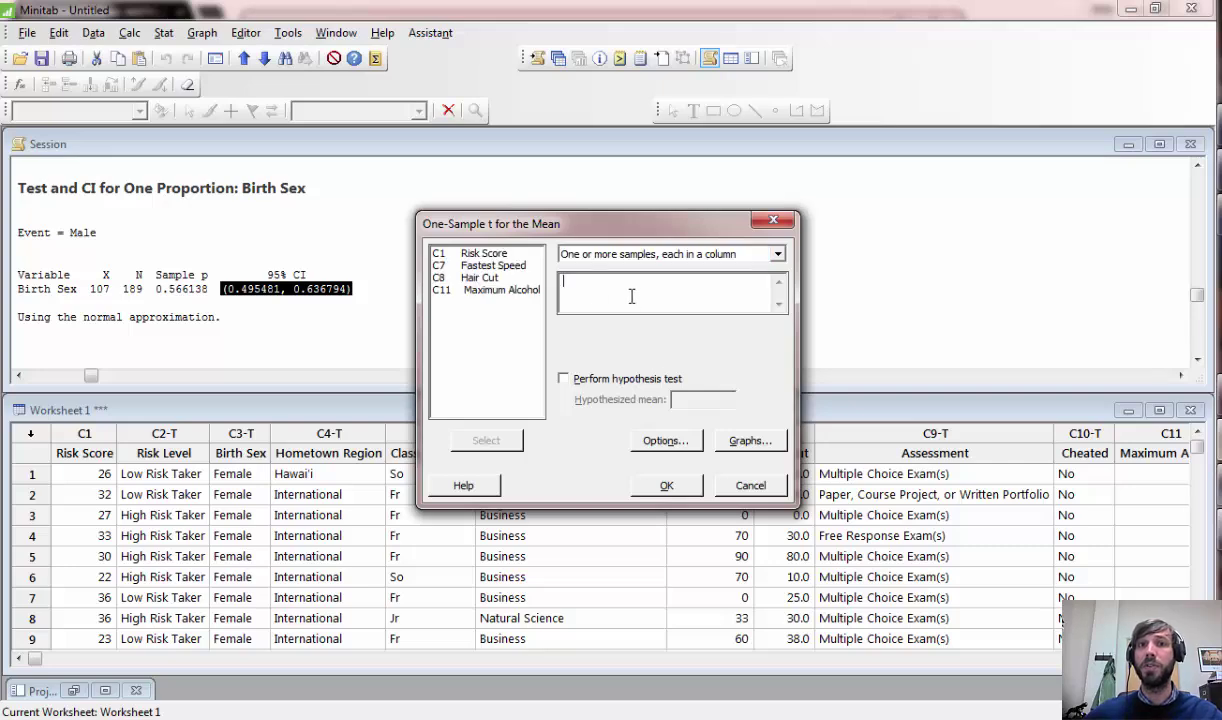
pyautogui.doubleClick(501, 258)
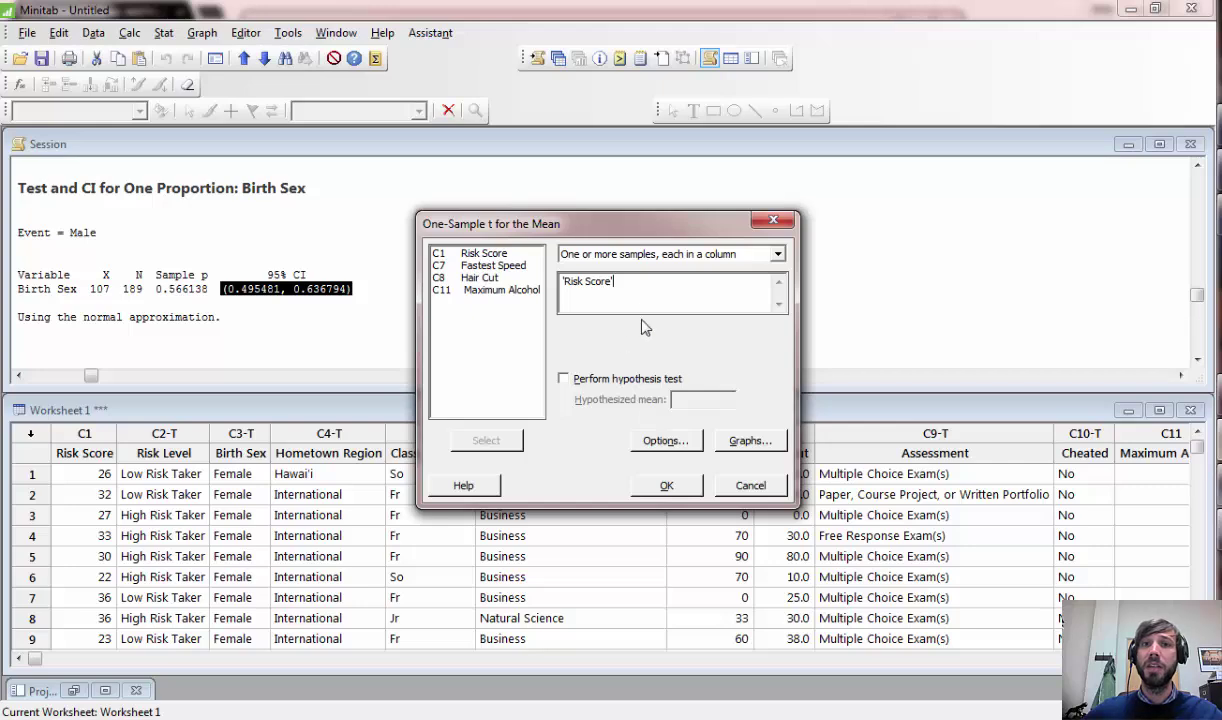
pyautogui.click(666, 441)
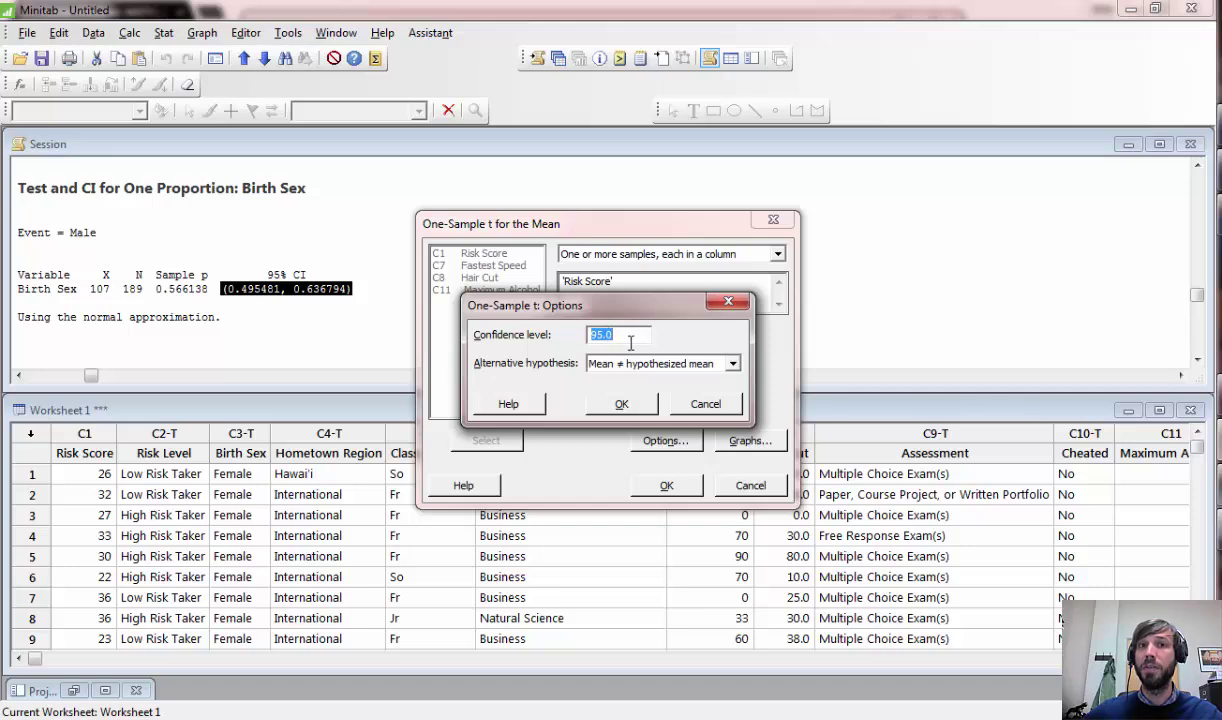
pyautogui.click(621, 403)
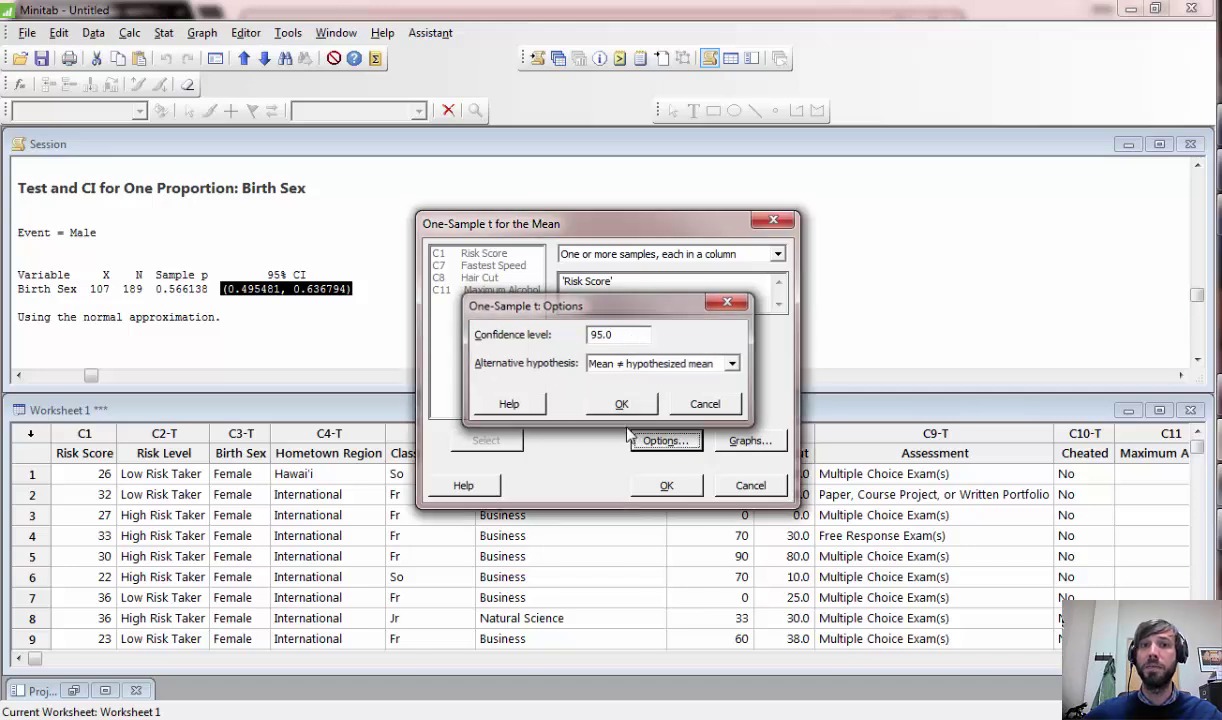
pyautogui.click(667, 486)
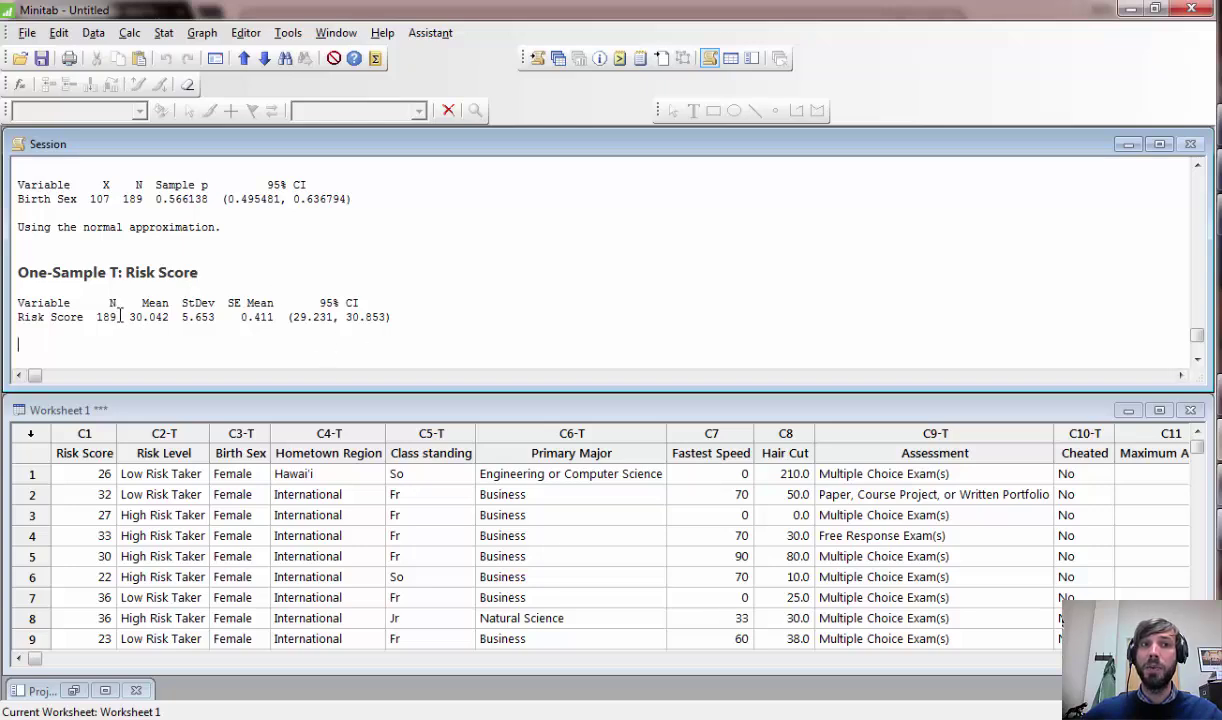
pyautogui.moveTo(109, 302); pyautogui.dragTo(116, 316)
pyautogui.click(151, 316)
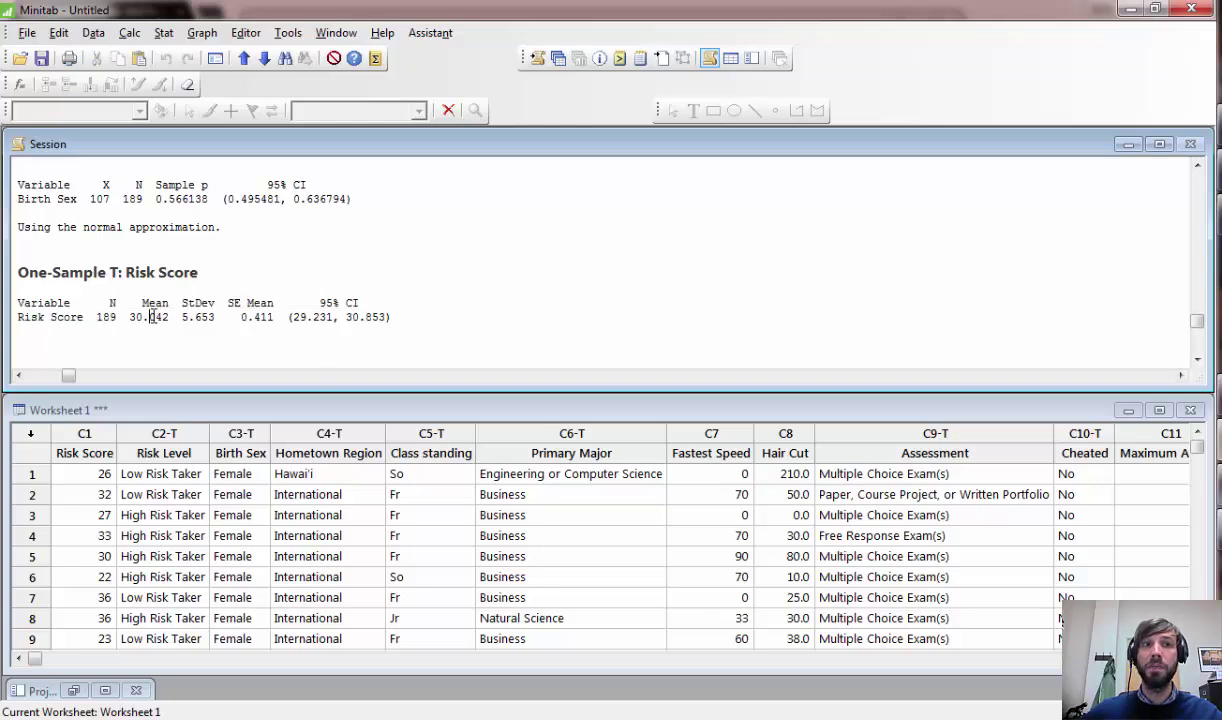
pyautogui.doubleClick(150, 316)
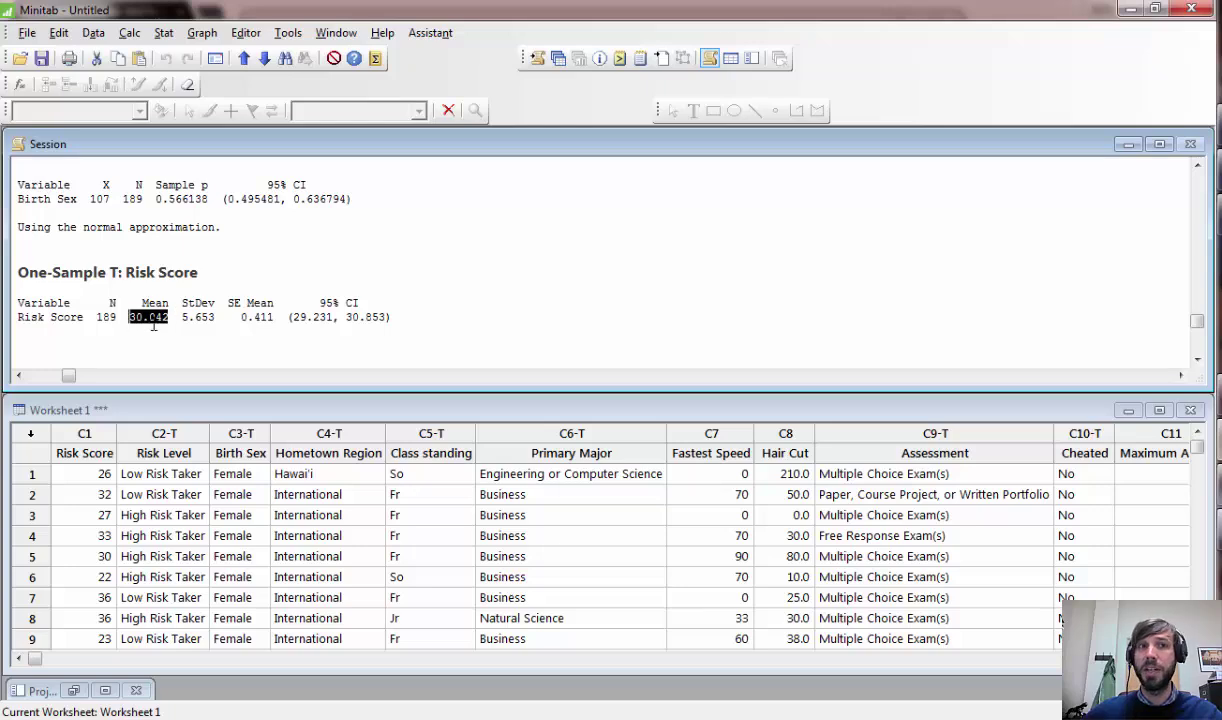
pyautogui.doubleClick(187, 317)
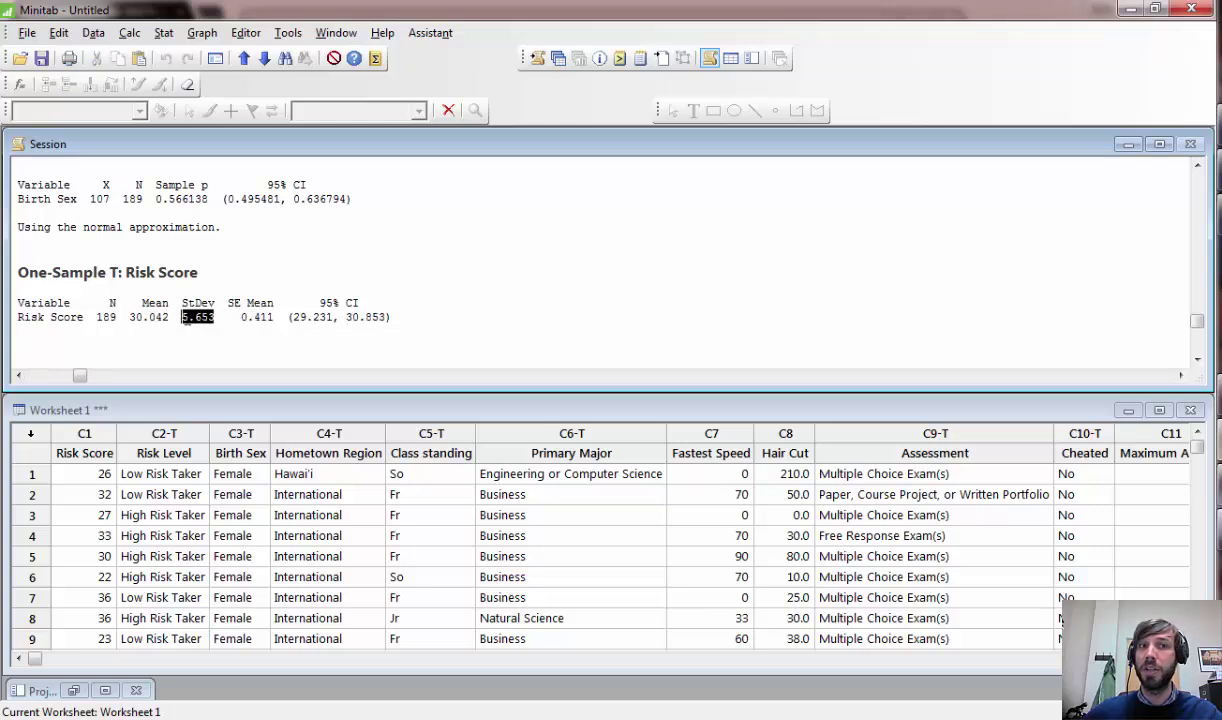
pyautogui.doubleClick(250, 317)
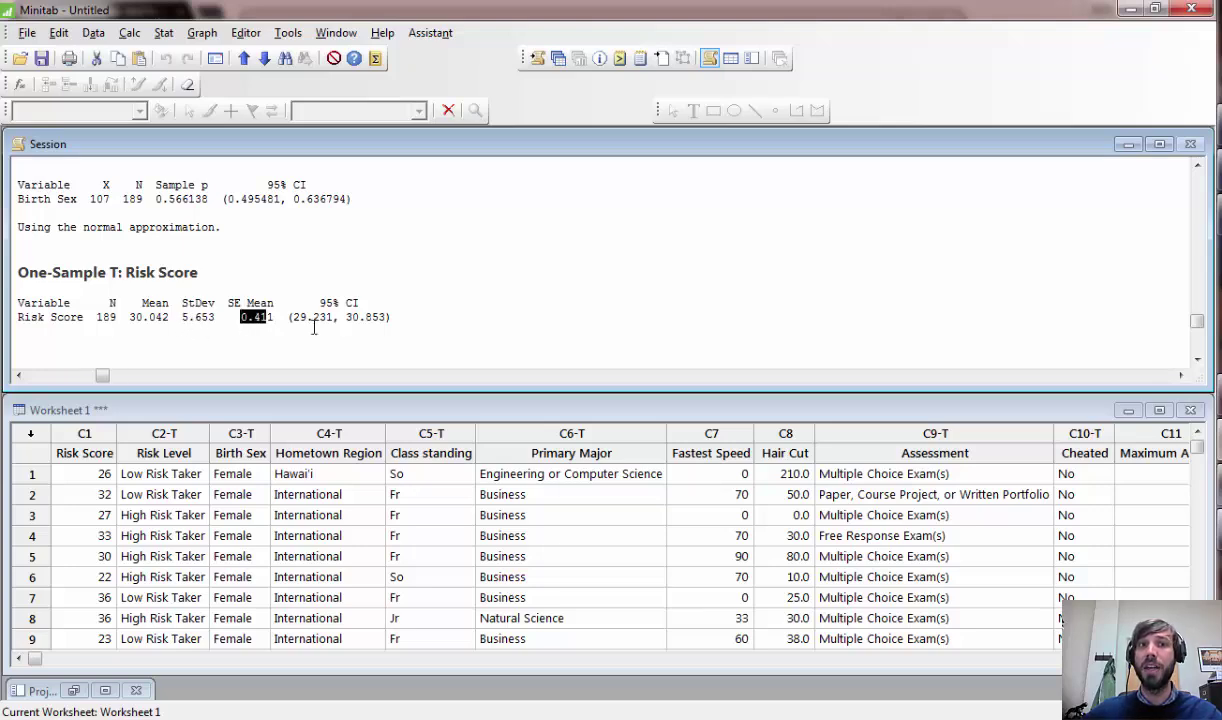
pyautogui.moveTo(390, 317); pyautogui.dragTo(286, 317)
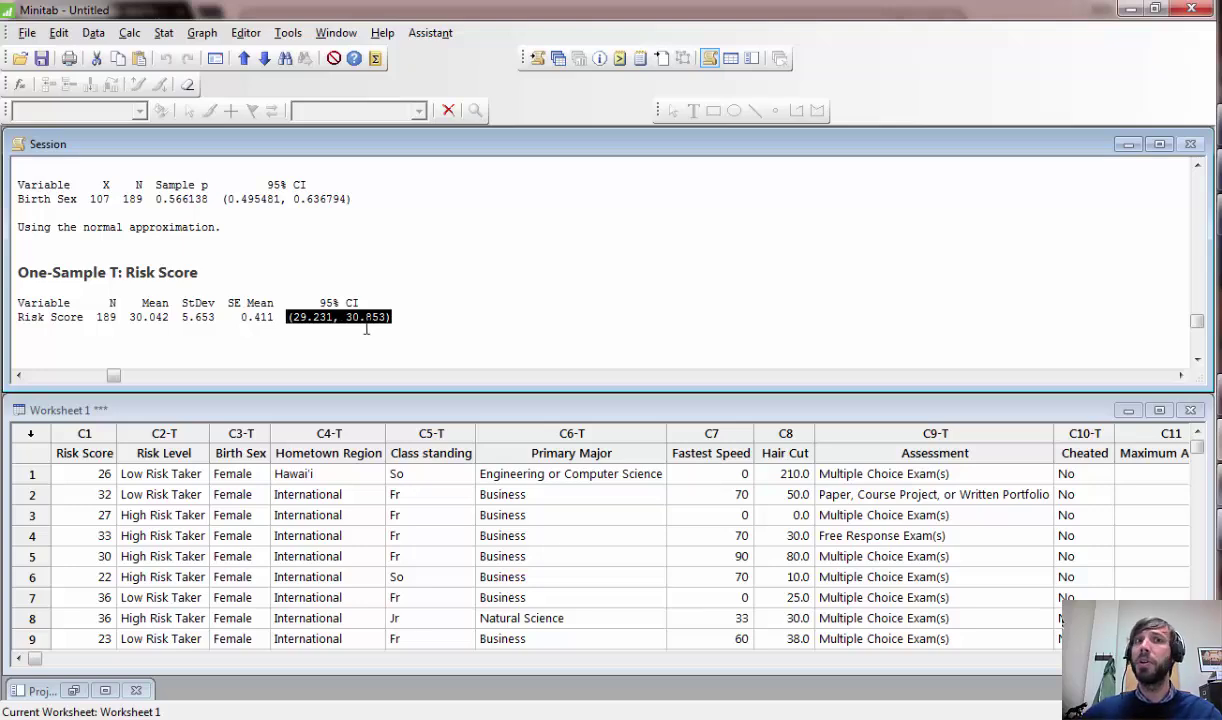
# Set up 2 Proportions with Birth Sex as samples and Risk Level as sample IDs
pyautogui.click(162, 36)
pyautogui.moveTo(155, 58)
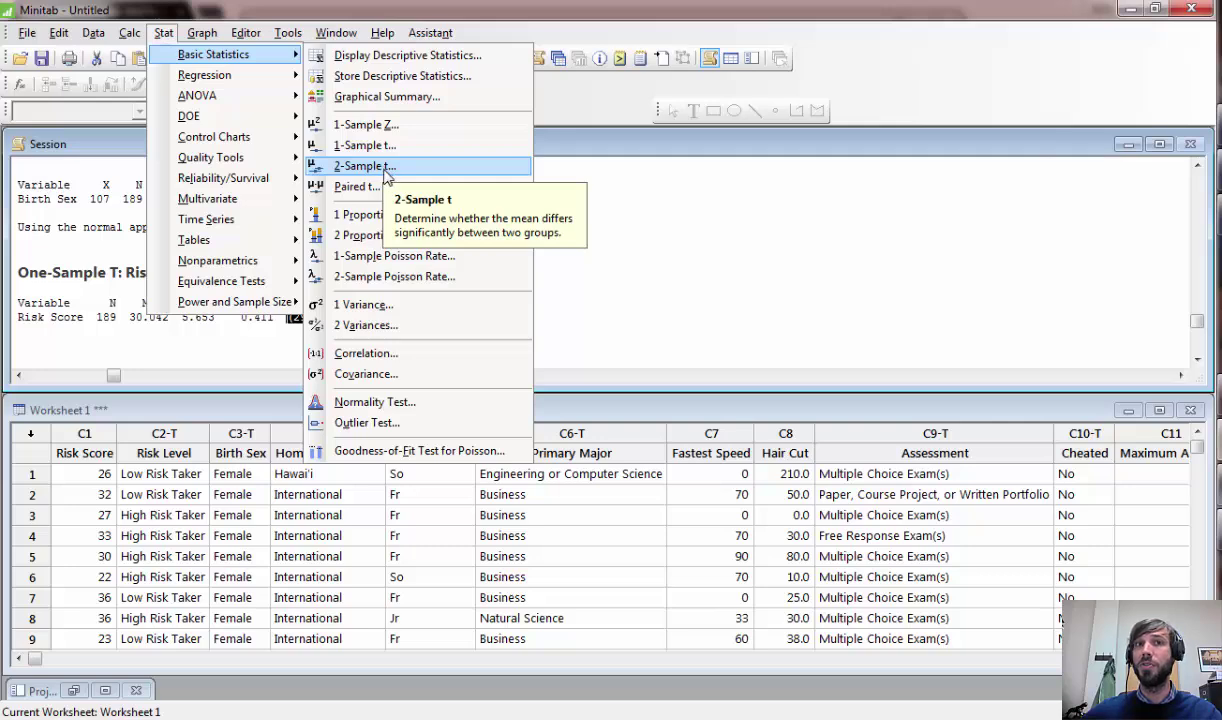
pyautogui.click(384, 245)
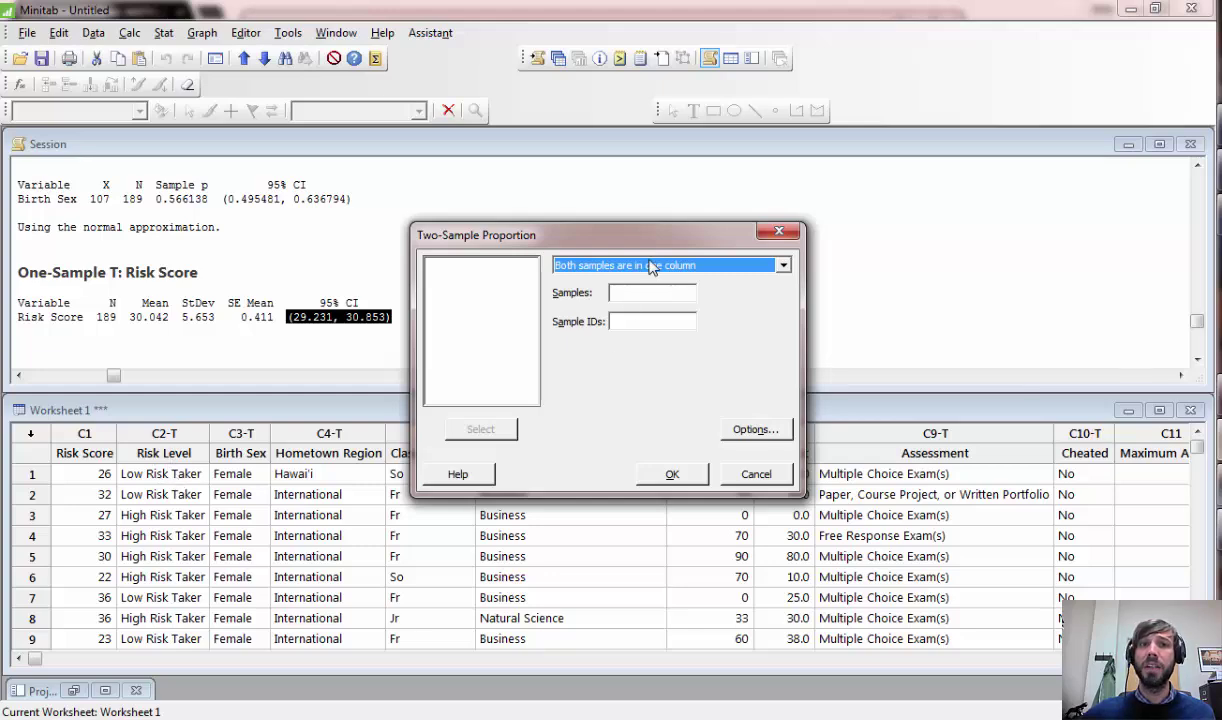
pyautogui.click(636, 293)
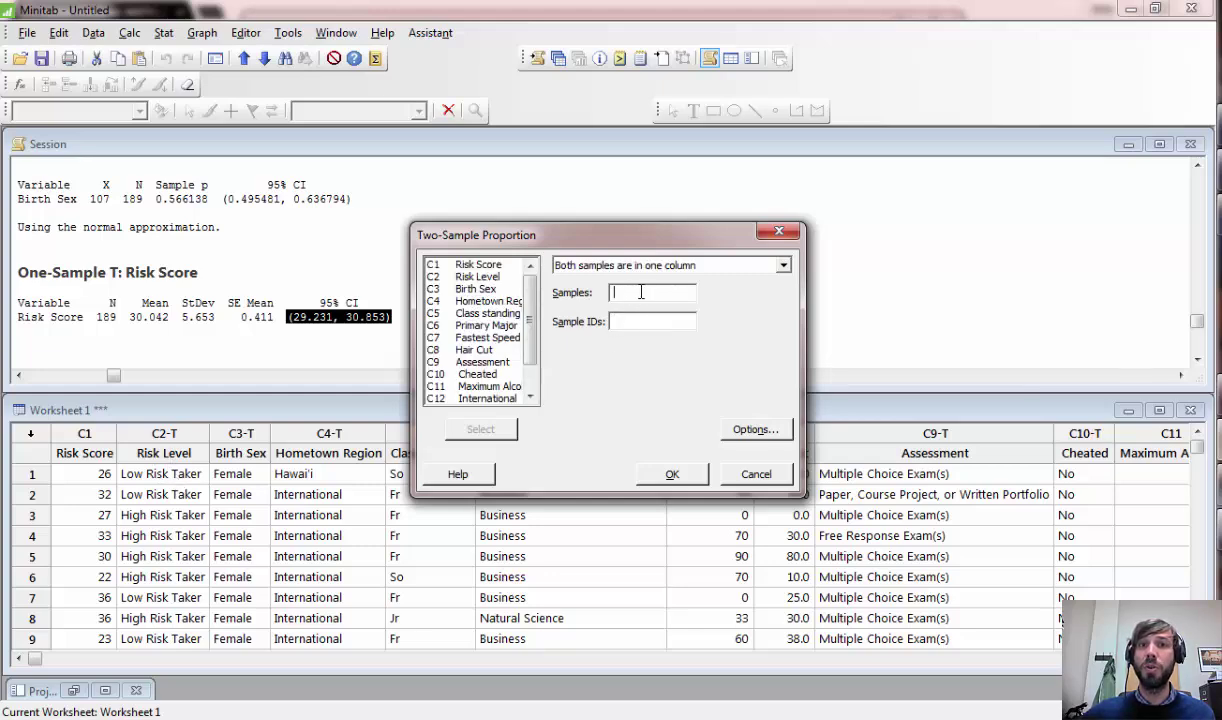
pyautogui.click(647, 324)
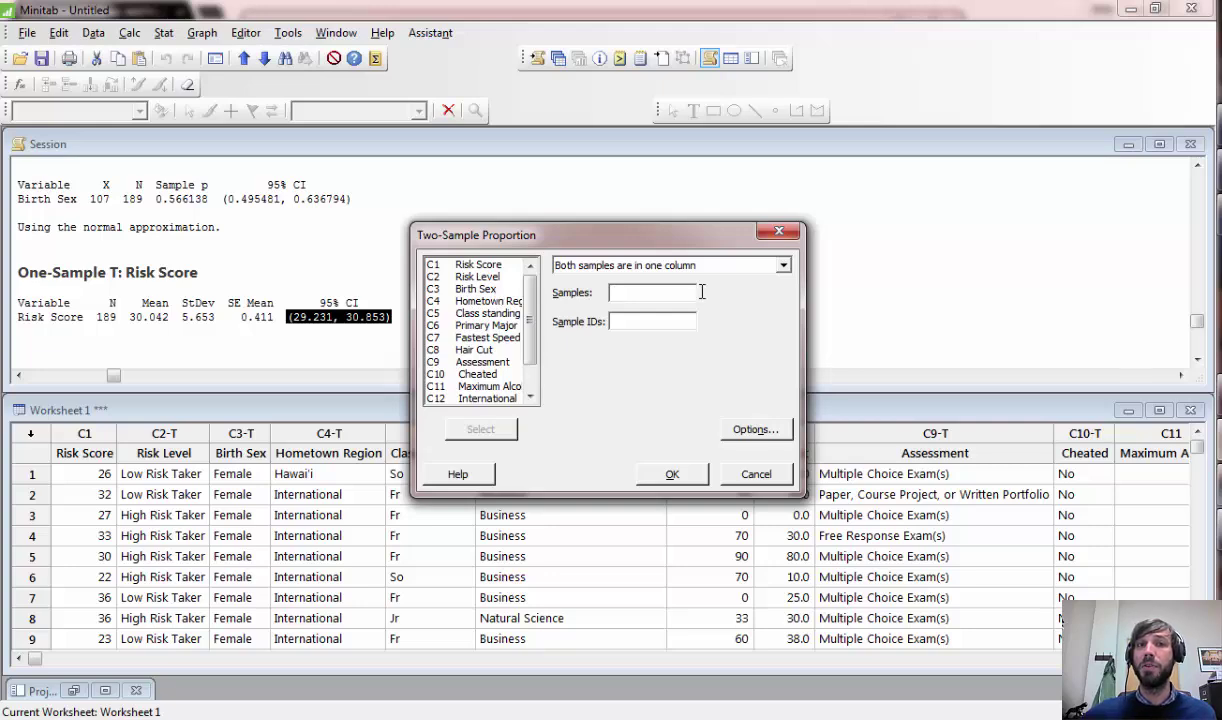
pyautogui.click(647, 323)
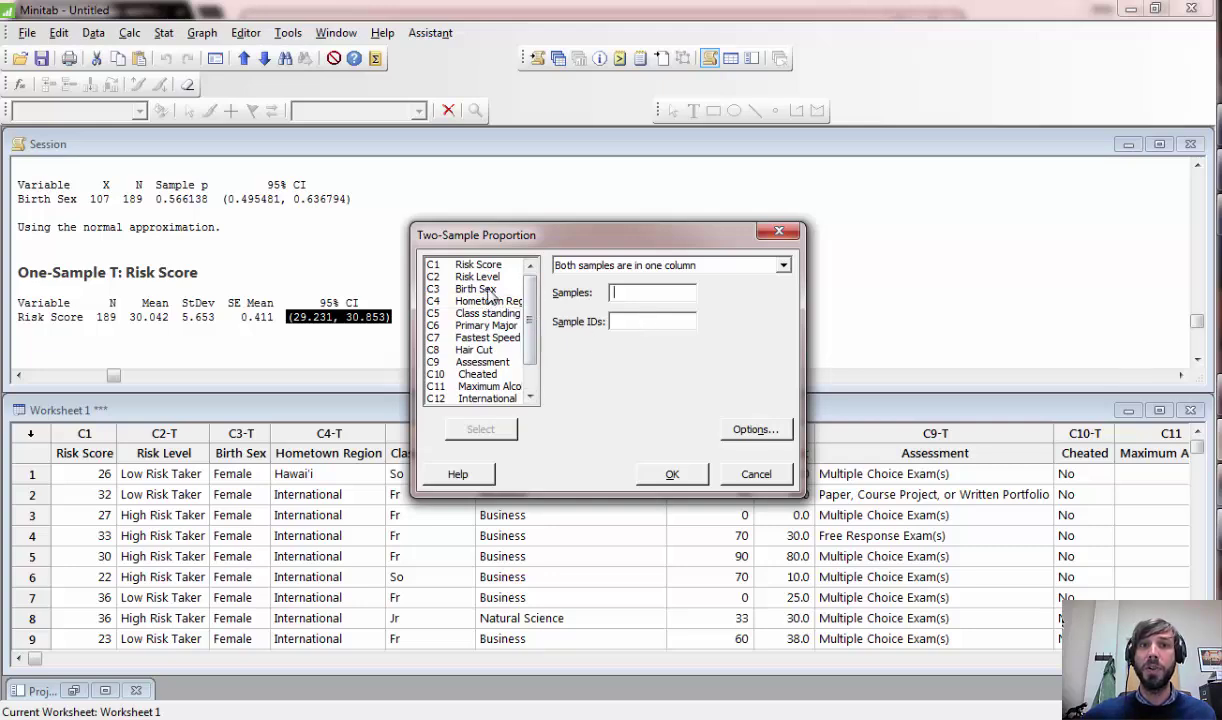
pyautogui.doubleClick(472, 288)
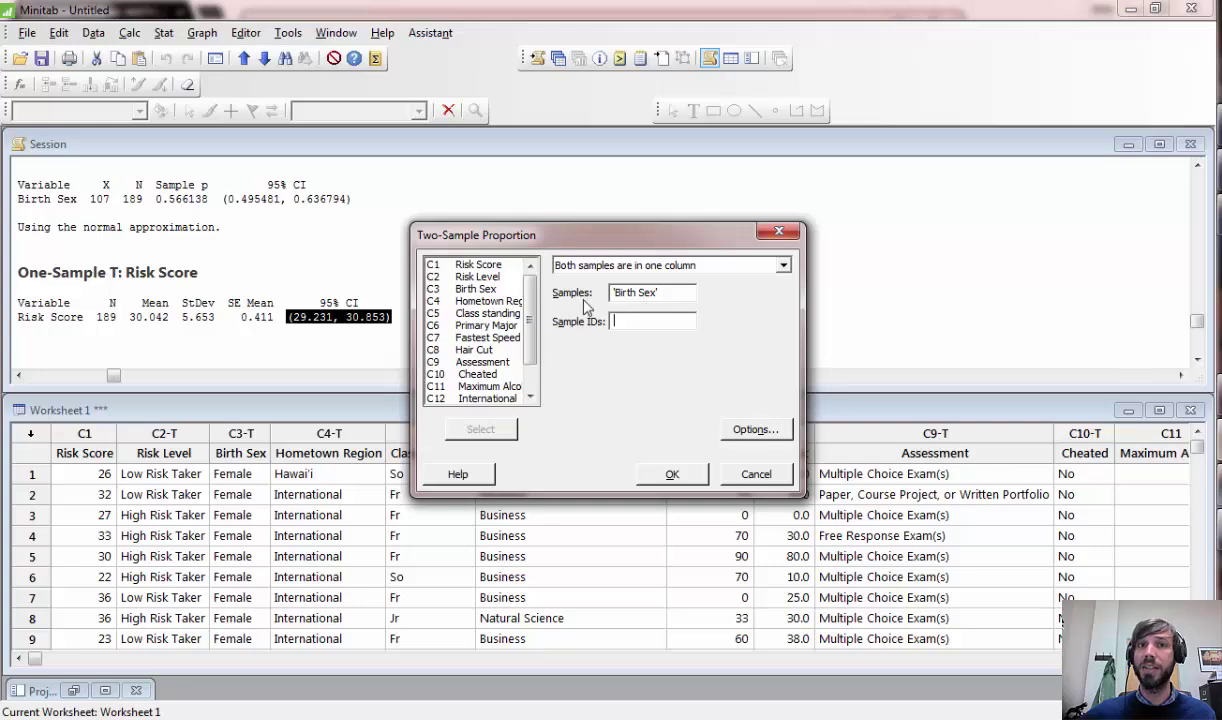
pyautogui.doubleClick(478, 276)
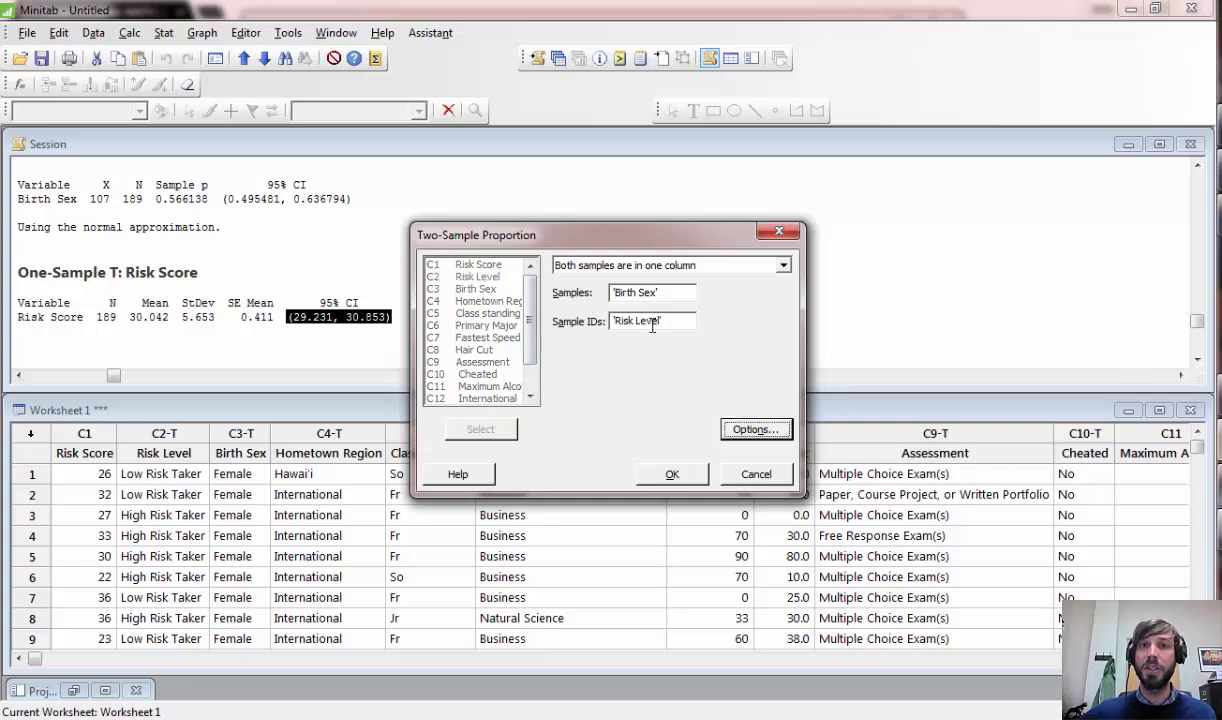
# Estimate the proportions separately and run the two-proportion test
pyautogui.click(745, 428)
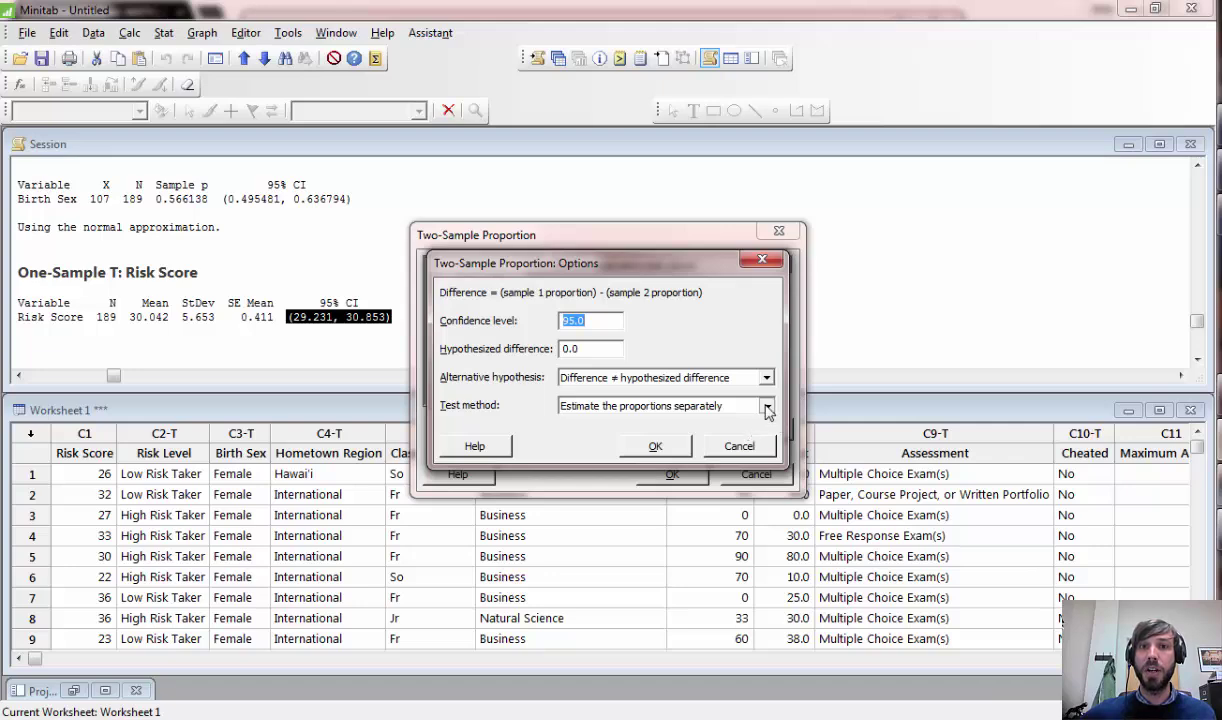
pyautogui.click(767, 406)
pyautogui.click(767, 408)
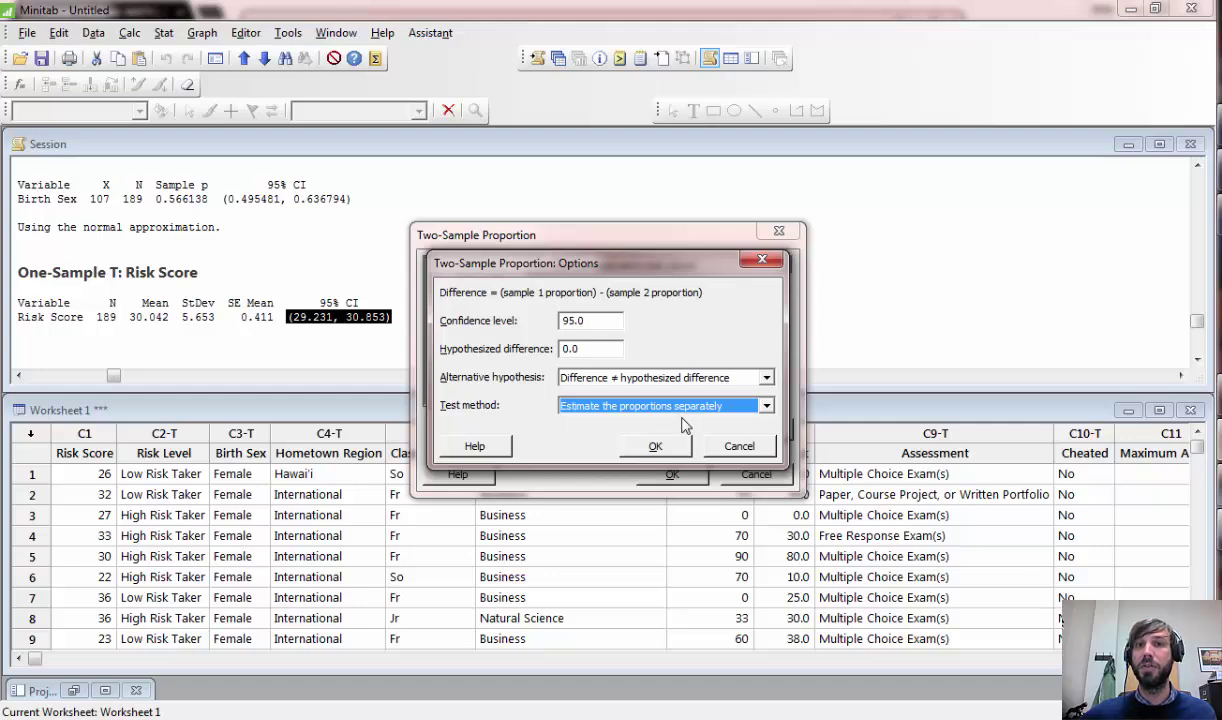
pyautogui.click(655, 446)
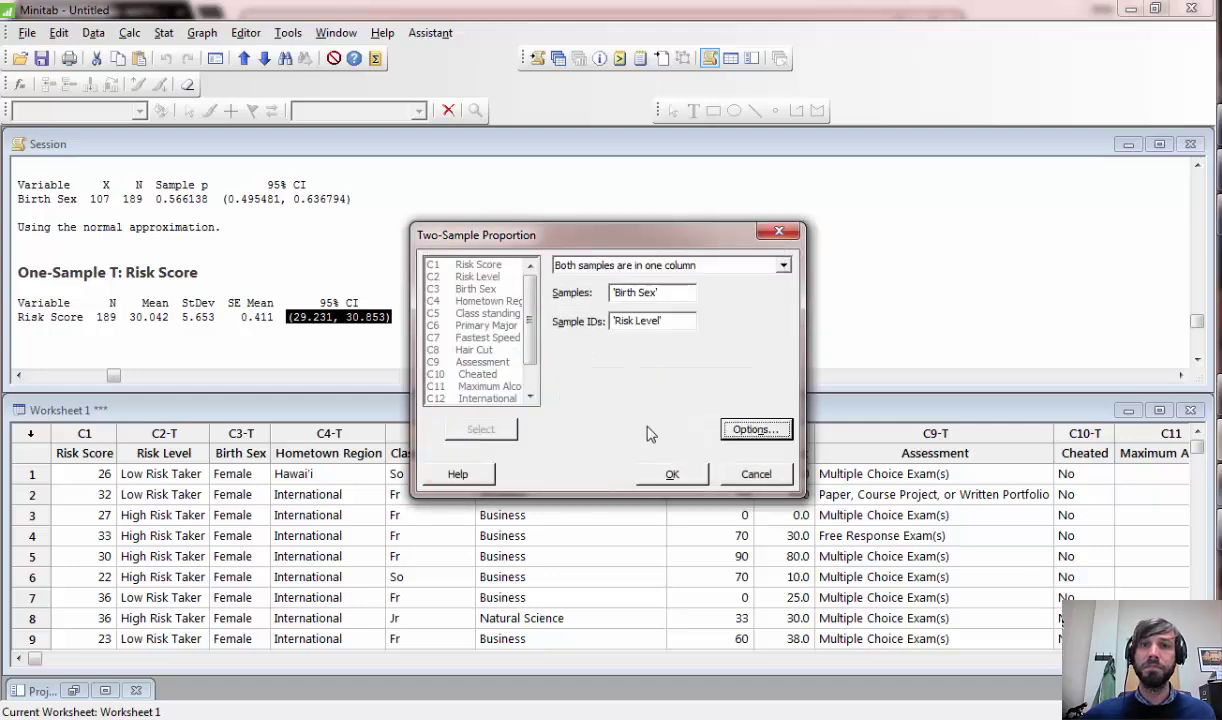
pyautogui.click(670, 474)
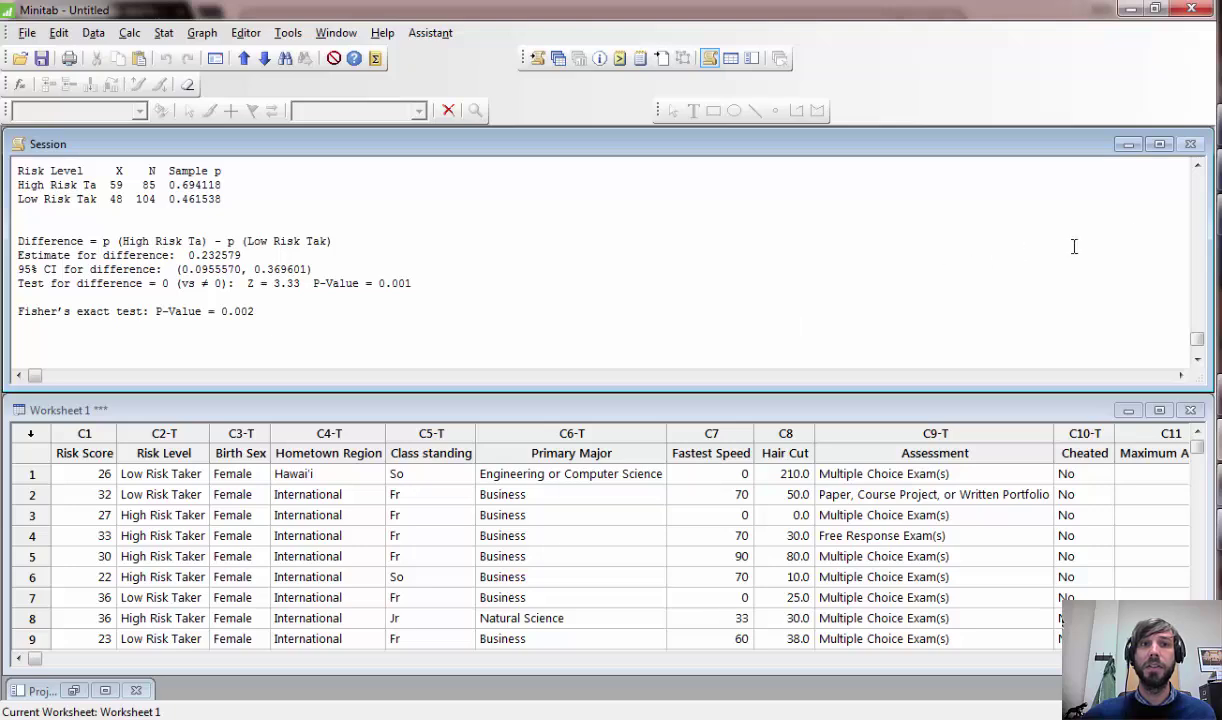
pyautogui.click(1197, 166)
pyautogui.click(1197, 166)
pyautogui.click(1197, 166)
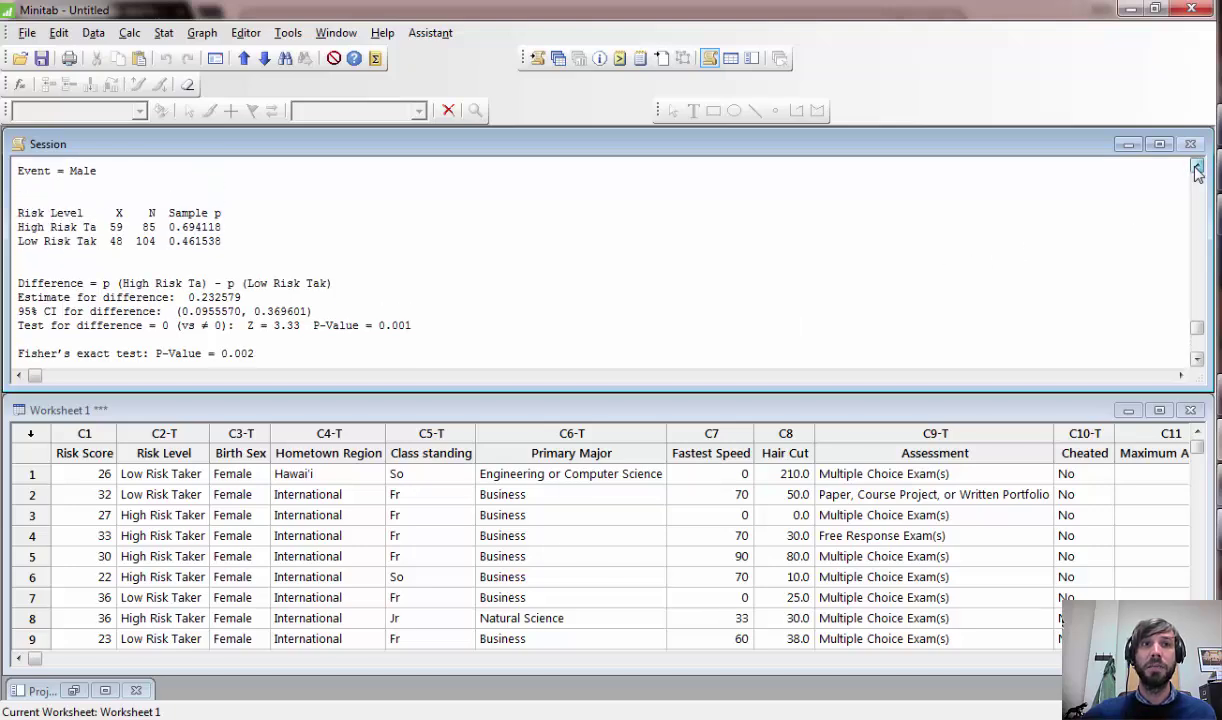
pyautogui.click(1197, 166)
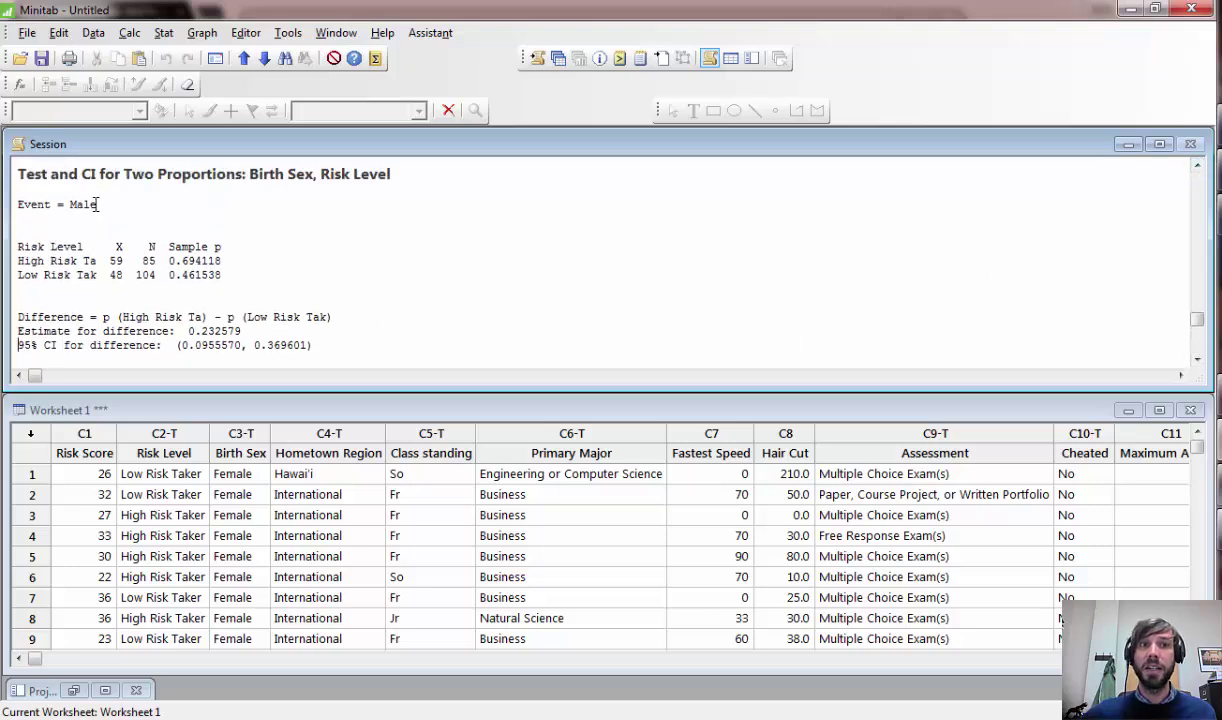
pyautogui.moveTo(97, 204); pyautogui.dragTo(16, 202)
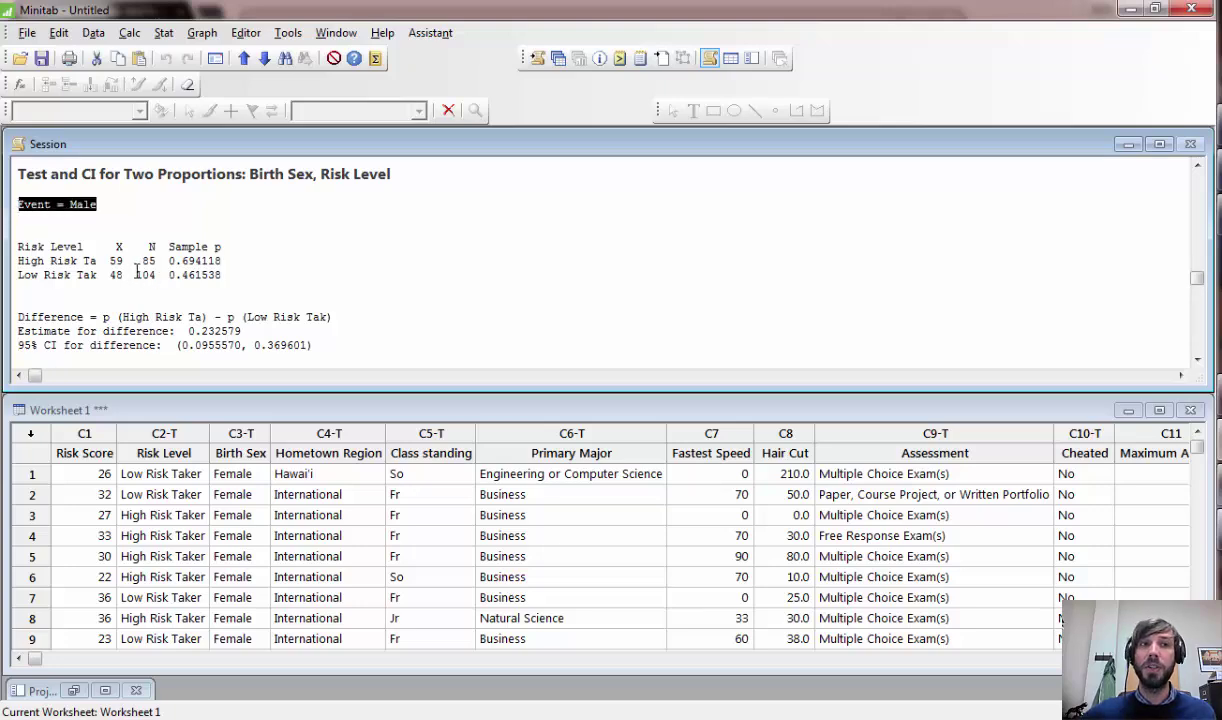
pyautogui.moveTo(97, 261); pyautogui.dragTo(10, 265)
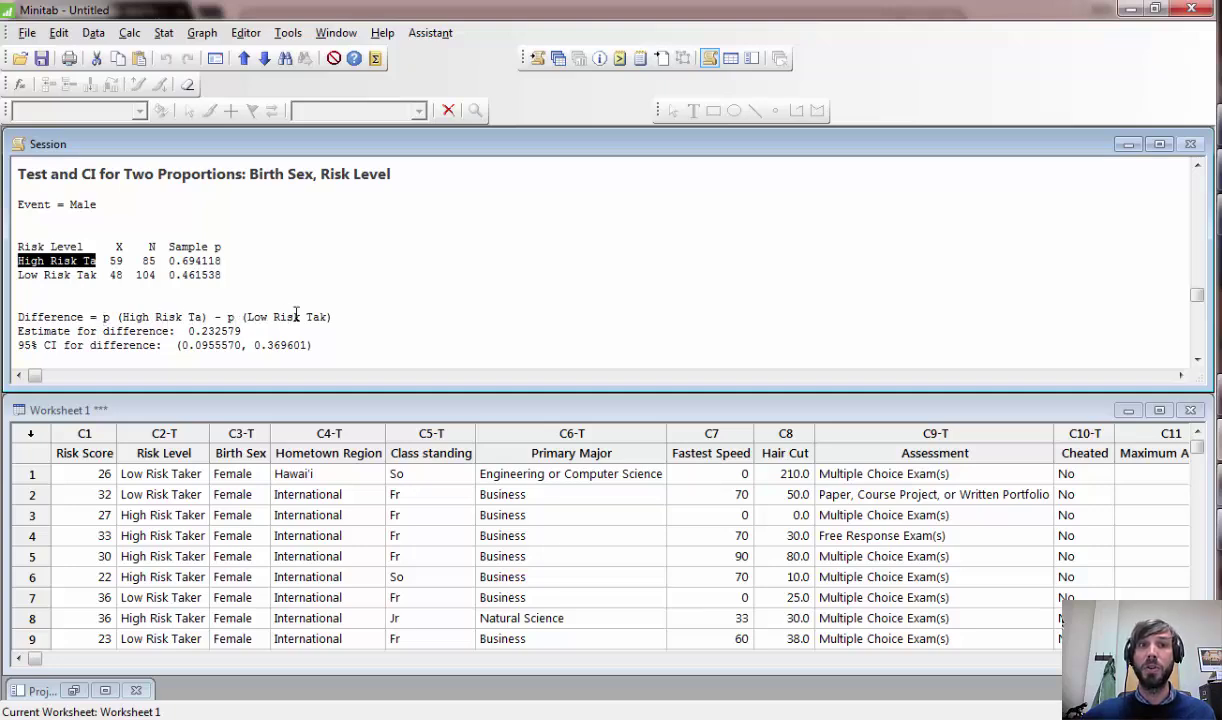
pyautogui.moveTo(242, 331); pyautogui.dragTo(189, 333)
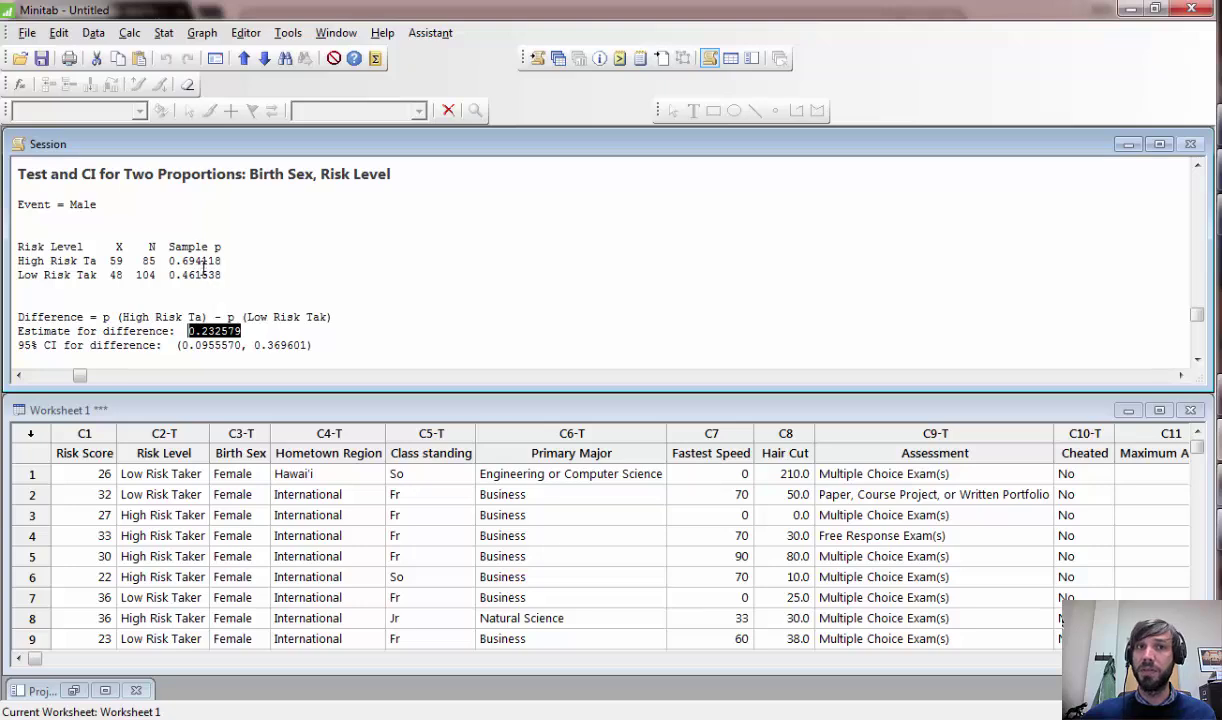
pyautogui.moveTo(313, 345); pyautogui.dragTo(175, 345)
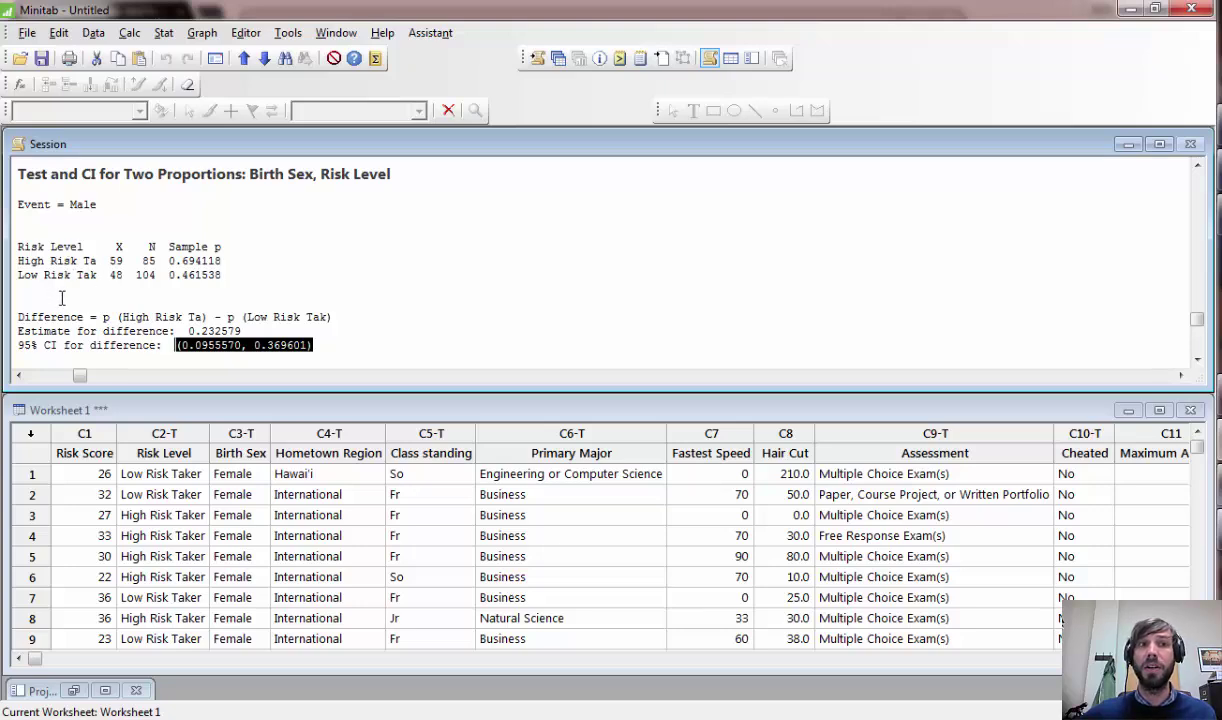
# Reopen 2 Proportions, clear the samples field and make Birth Sex the sample IDs
pyautogui.click(163, 33)
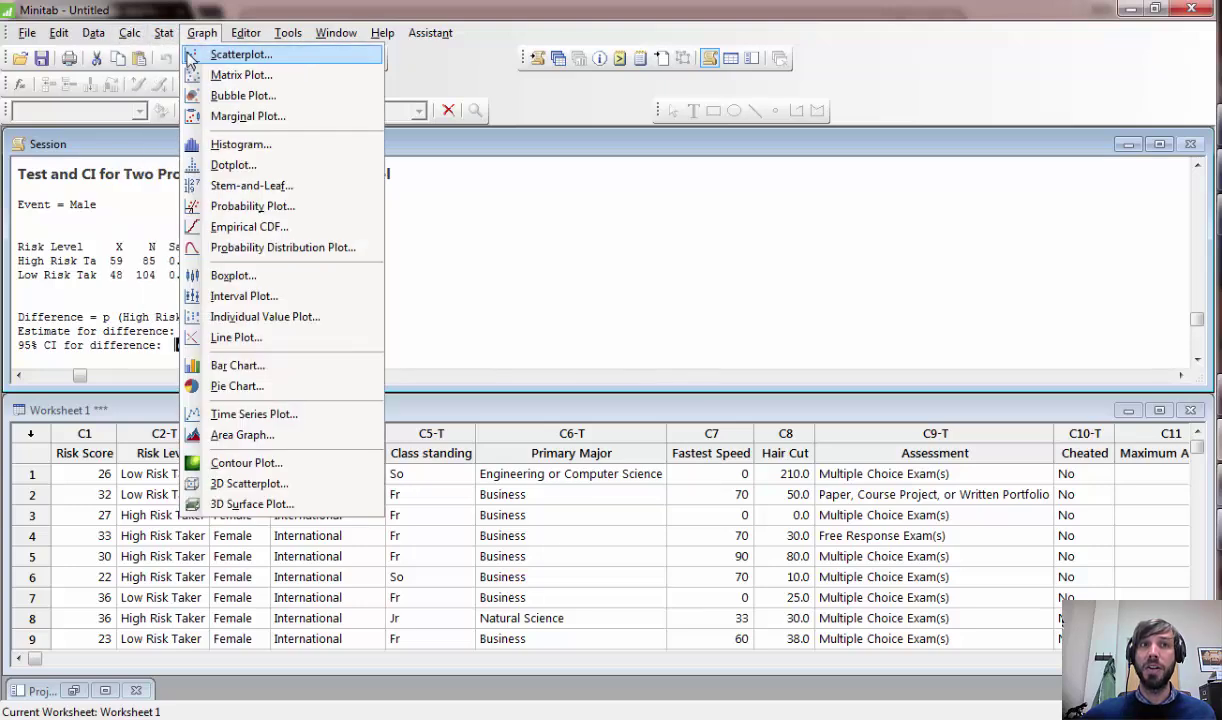
pyautogui.moveTo(250, 58)
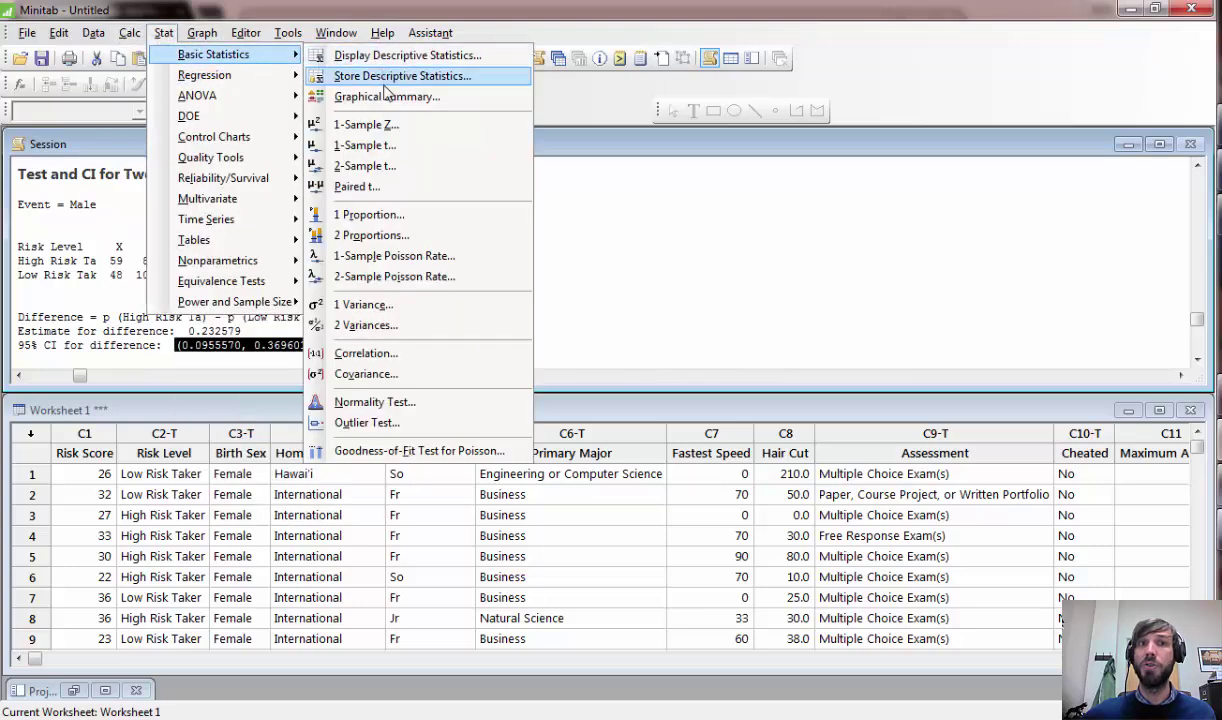
pyautogui.click(366, 235)
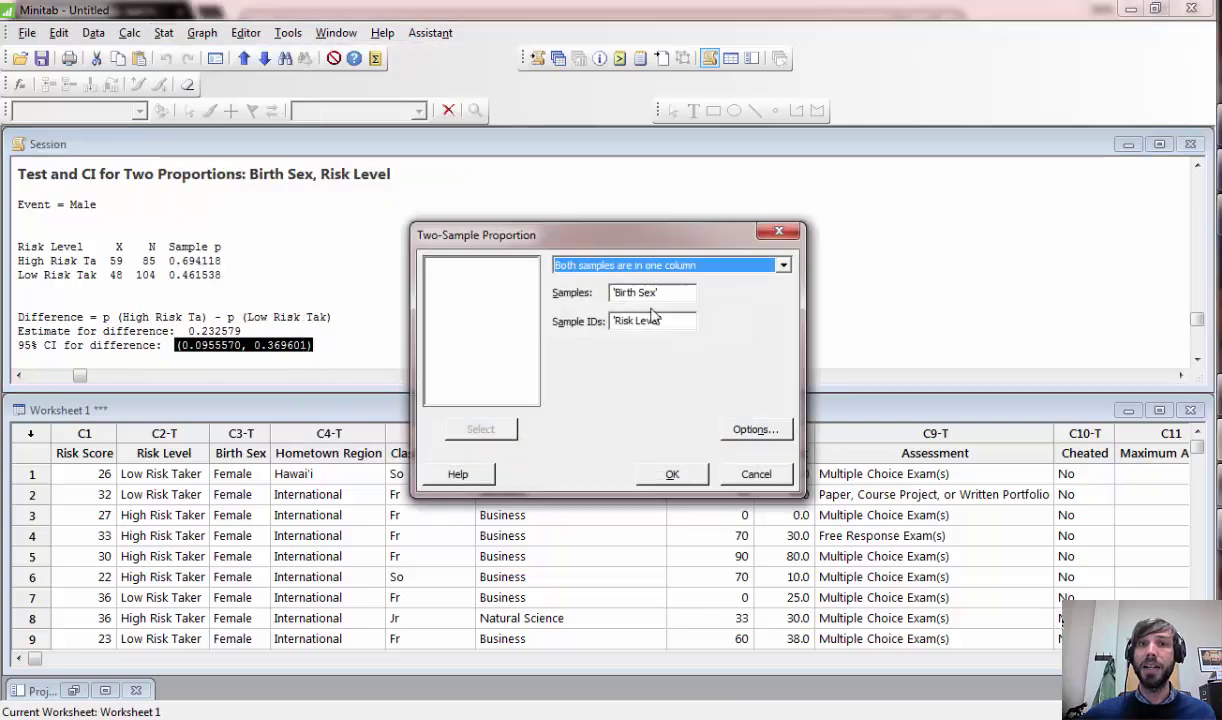
pyautogui.click(677, 293)
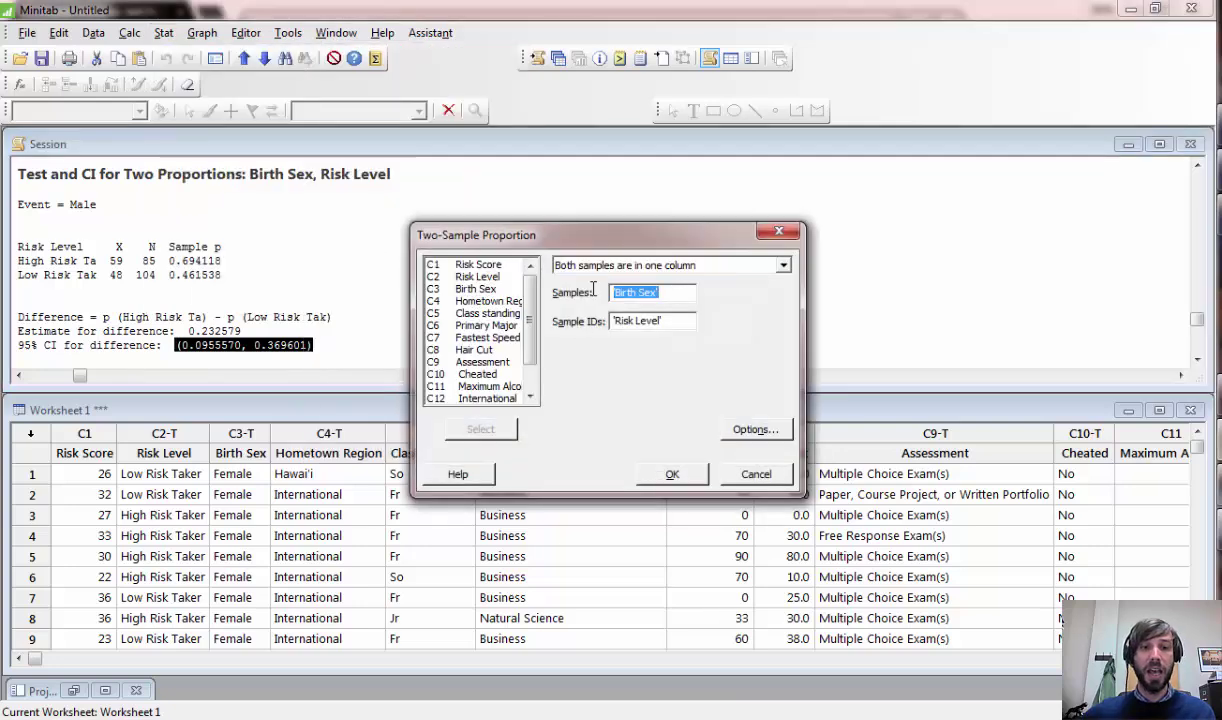
pyautogui.press('Delete')
pyautogui.click(615, 320)
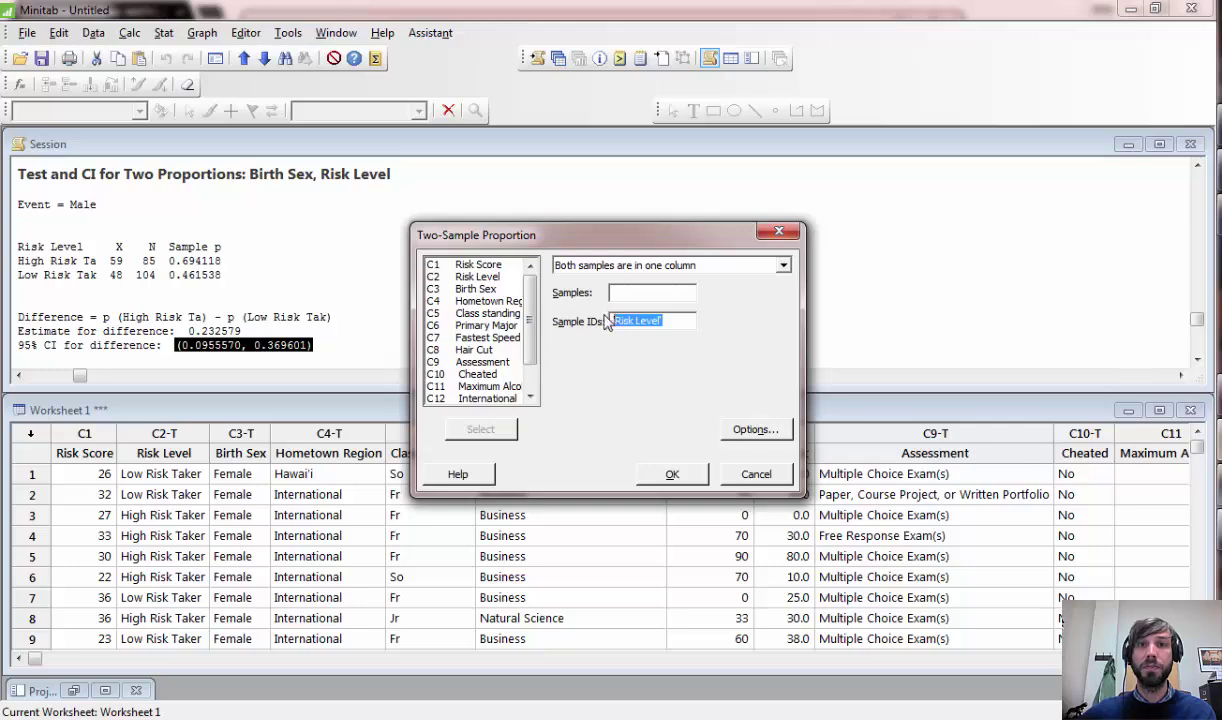
pyautogui.doubleClick(475, 288)
# Enter Risk Level (C2) as the samples and run the reversed test
pyautogui.click(476, 276)
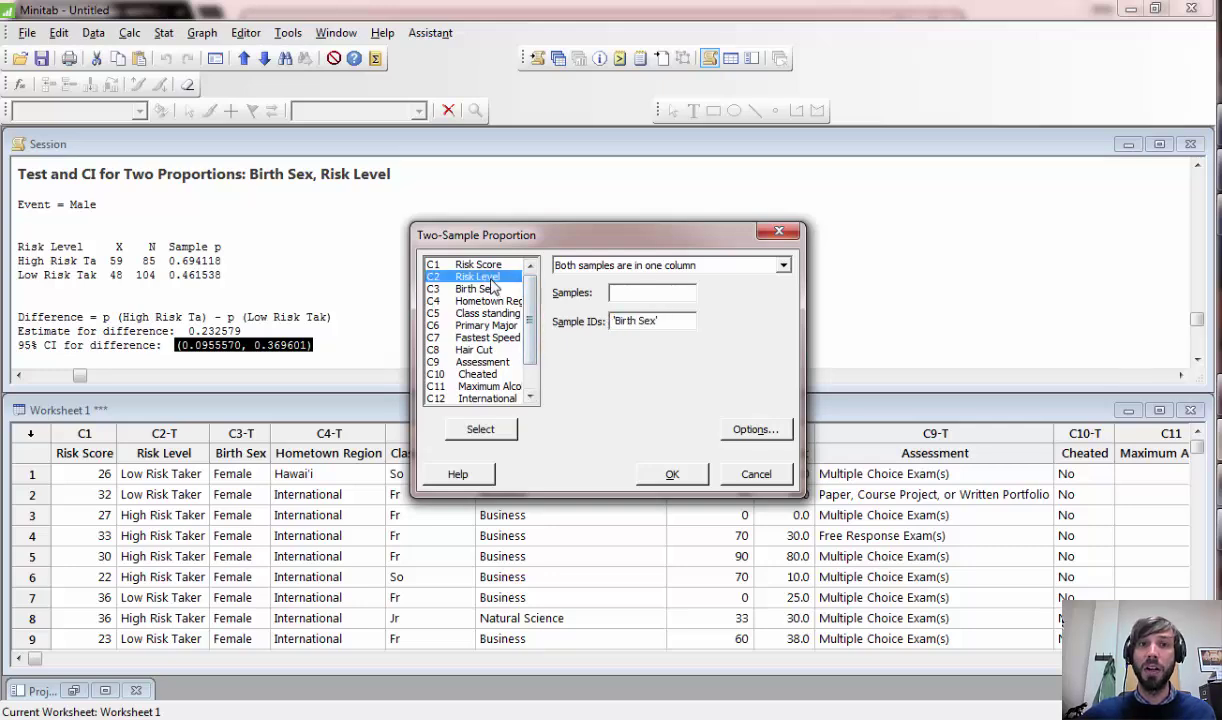
pyautogui.click(617, 296)
pyautogui.write('c2')
pyautogui.press('Tab')
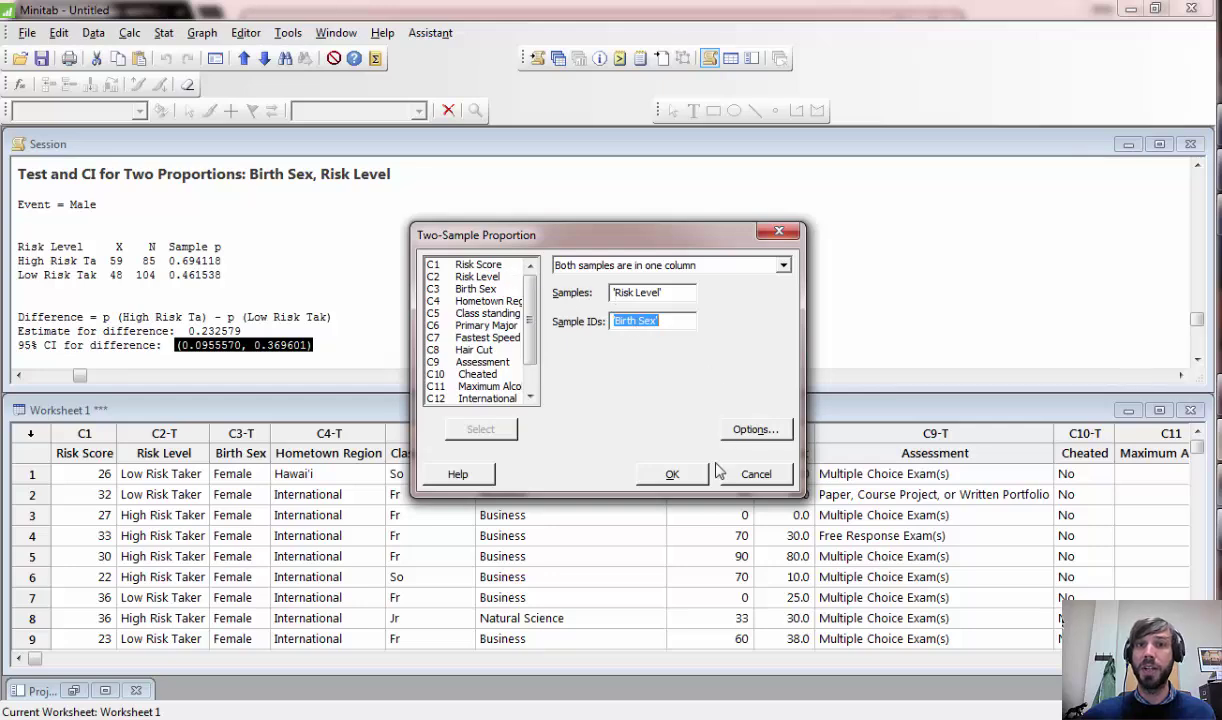
pyautogui.click(668, 472)
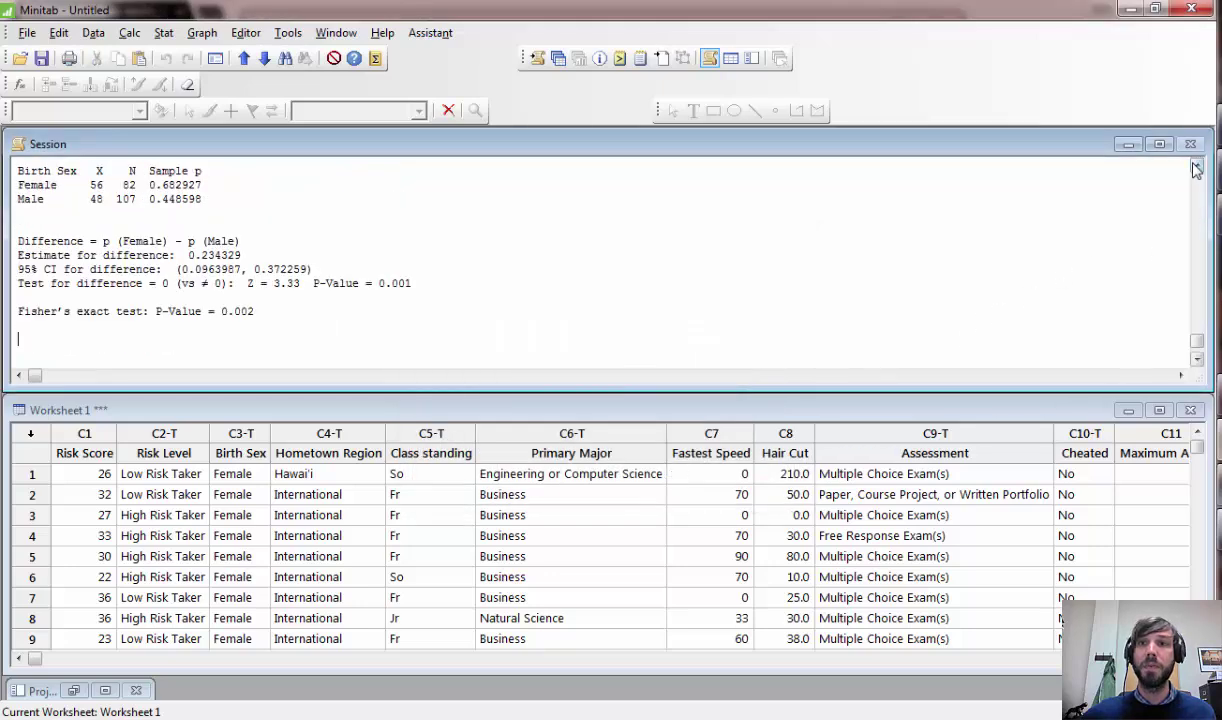
pyautogui.scroll(5, 1143, 160)
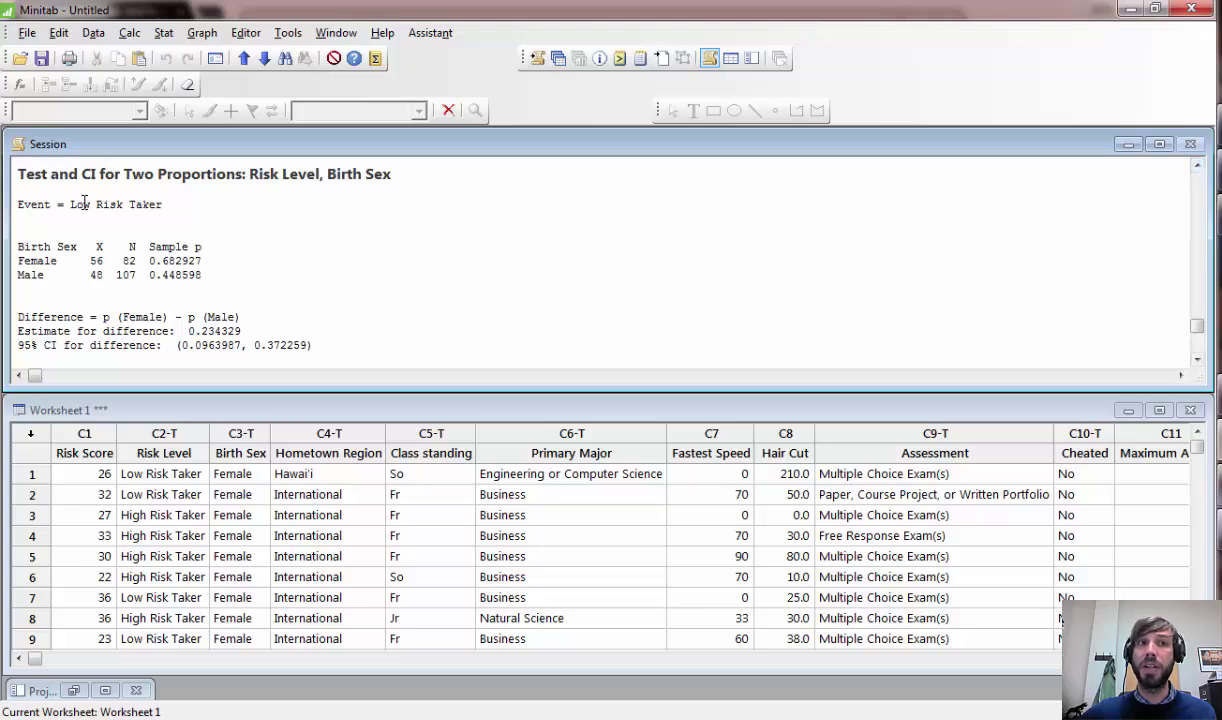
pyautogui.moveTo(165, 205); pyautogui.dragTo(21, 213)
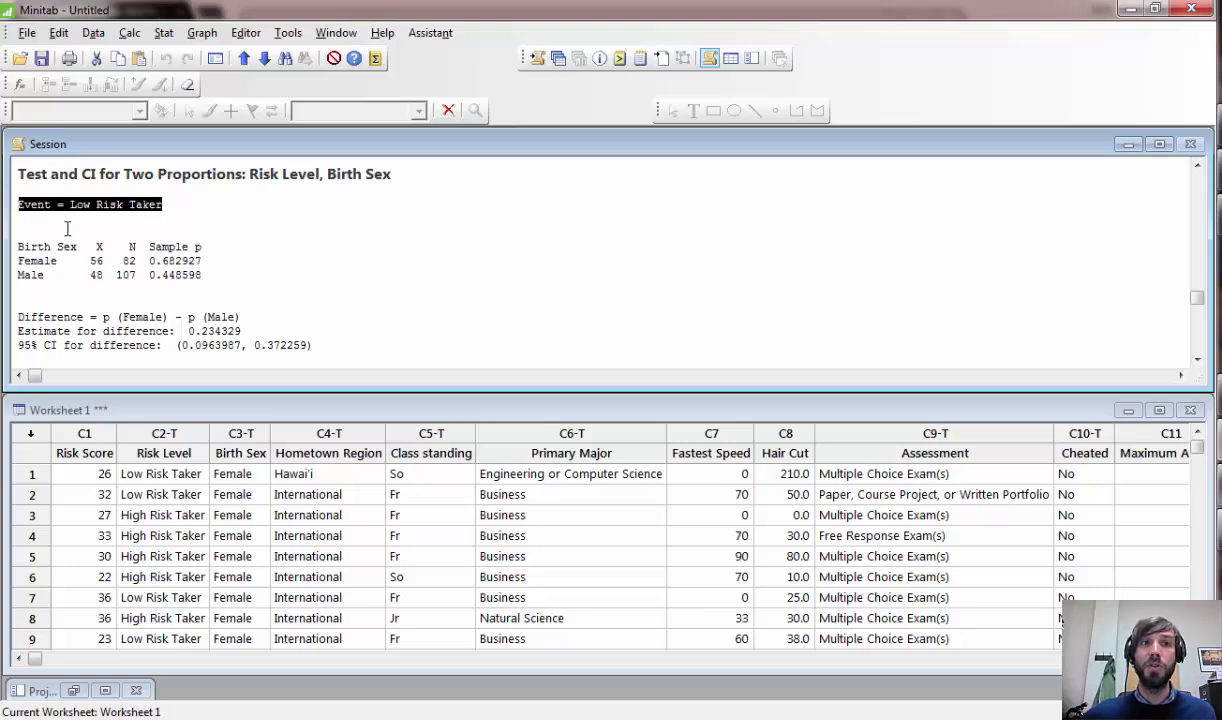
pyautogui.doubleClick(96, 259)
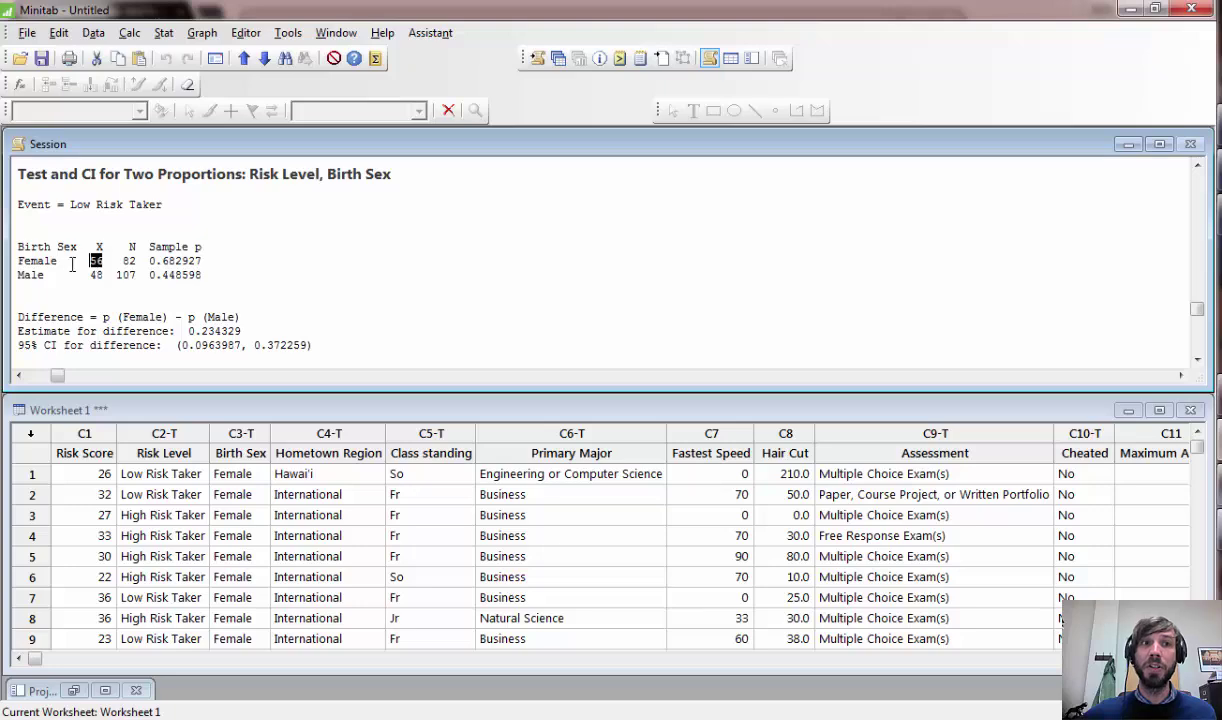
pyautogui.doubleClick(95, 274)
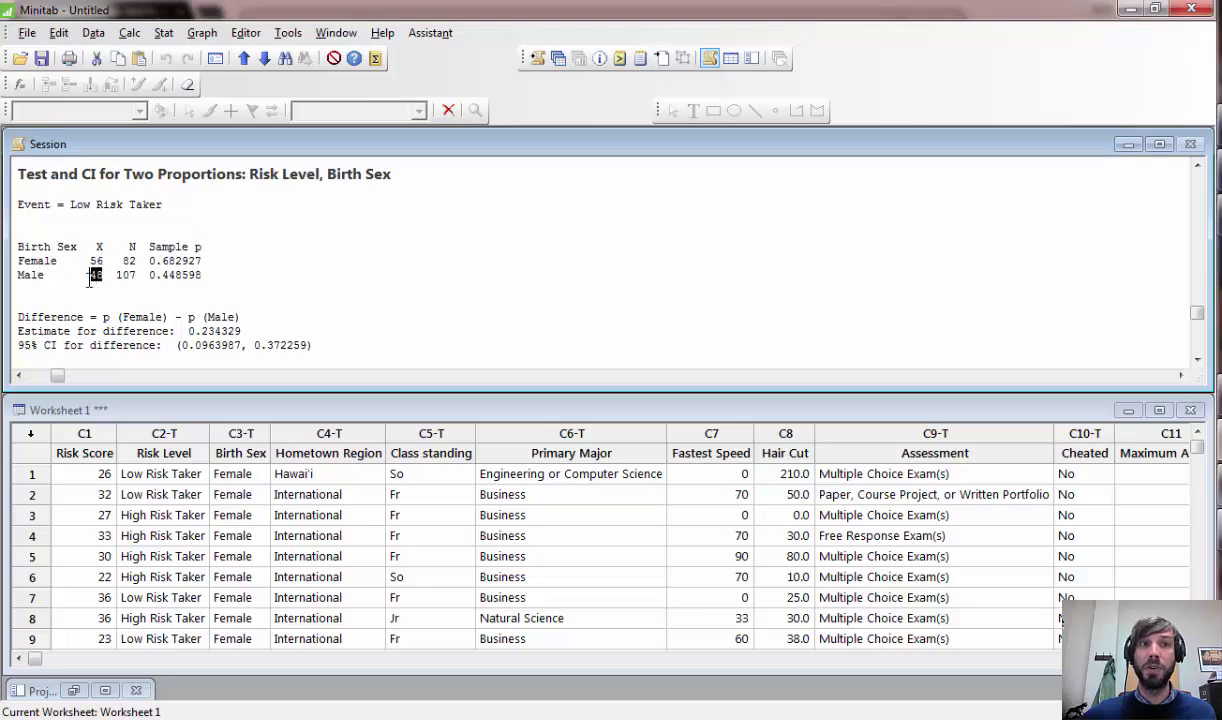
pyautogui.doubleClick(31, 274)
pyautogui.doubleClick(175, 260)
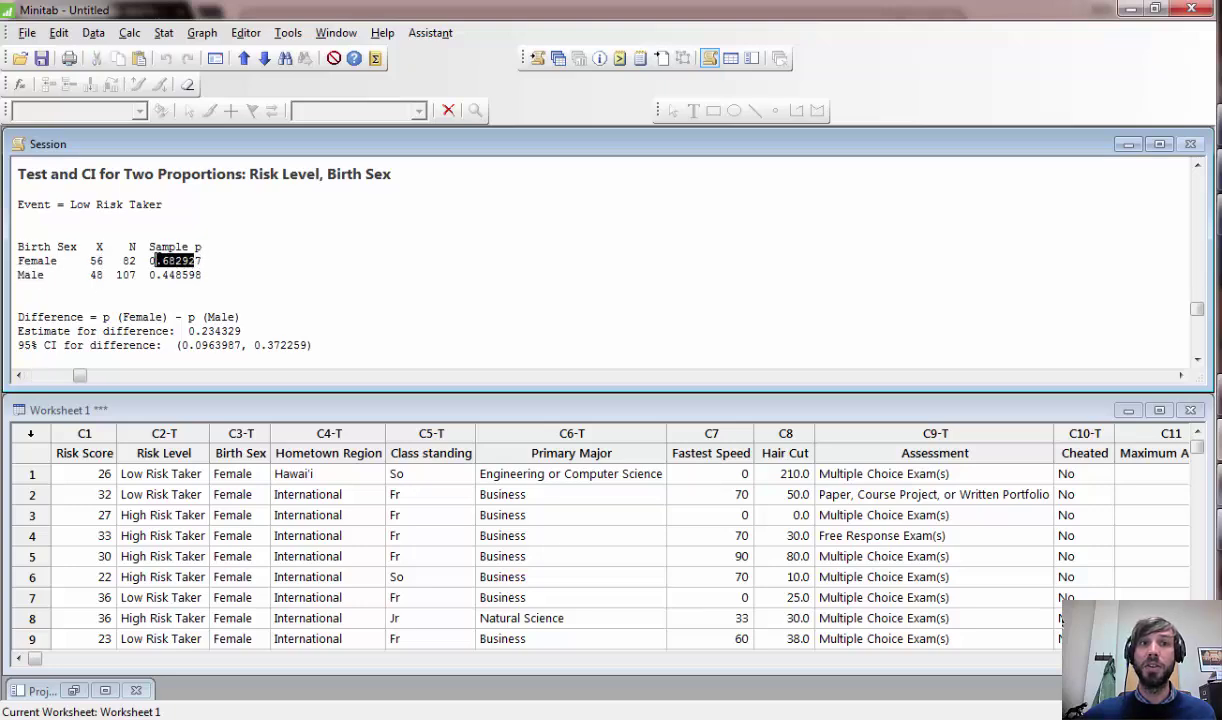
pyautogui.moveTo(202, 274); pyautogui.dragTo(148, 274)
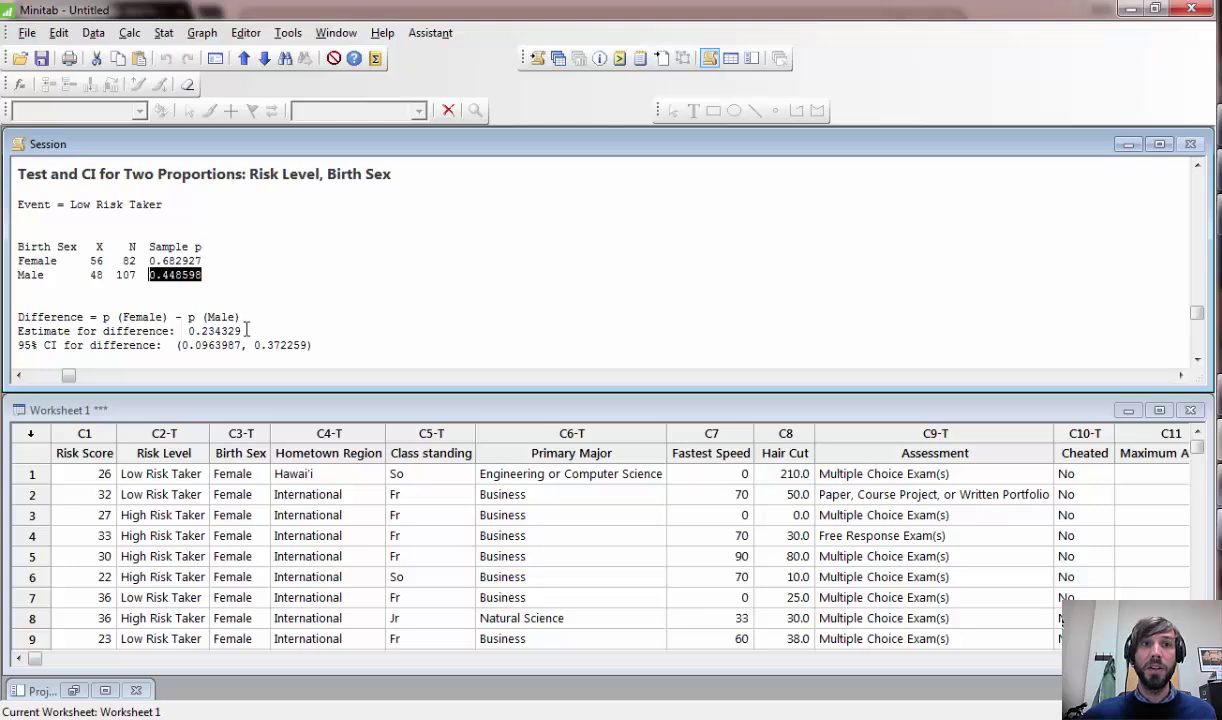
pyautogui.moveTo(244, 331); pyautogui.dragTo(190, 334)
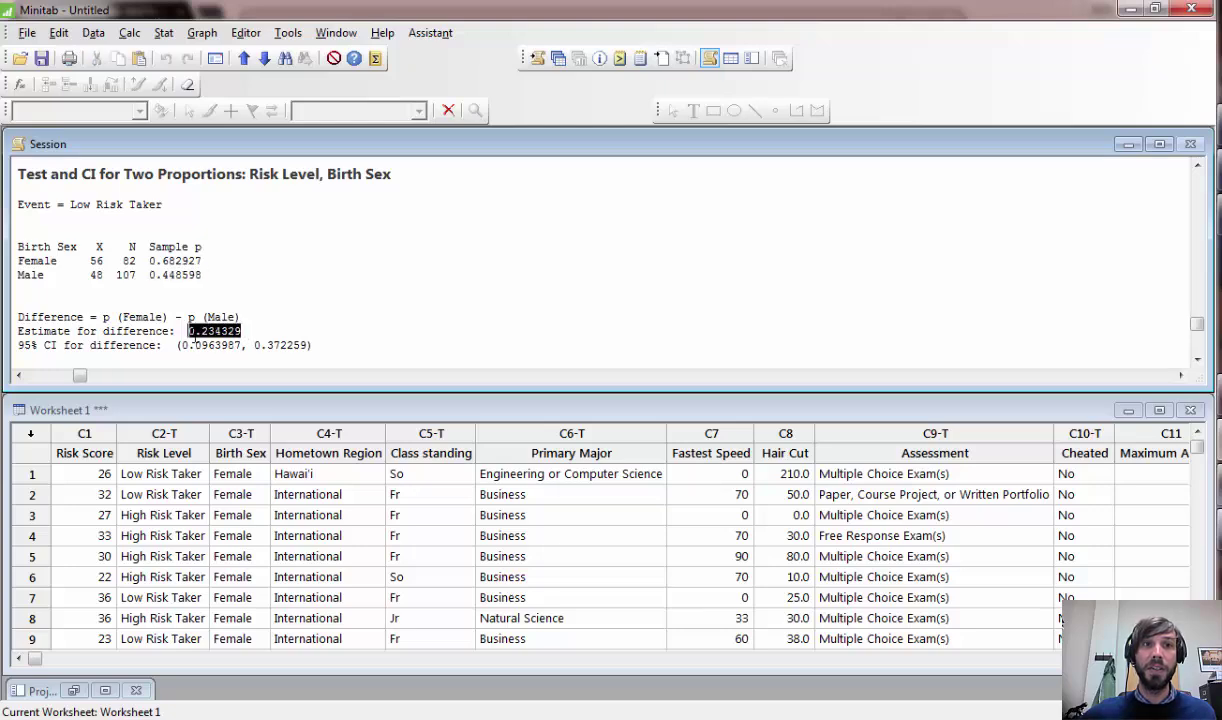
pyautogui.moveTo(314, 345); pyautogui.dragTo(176, 345)
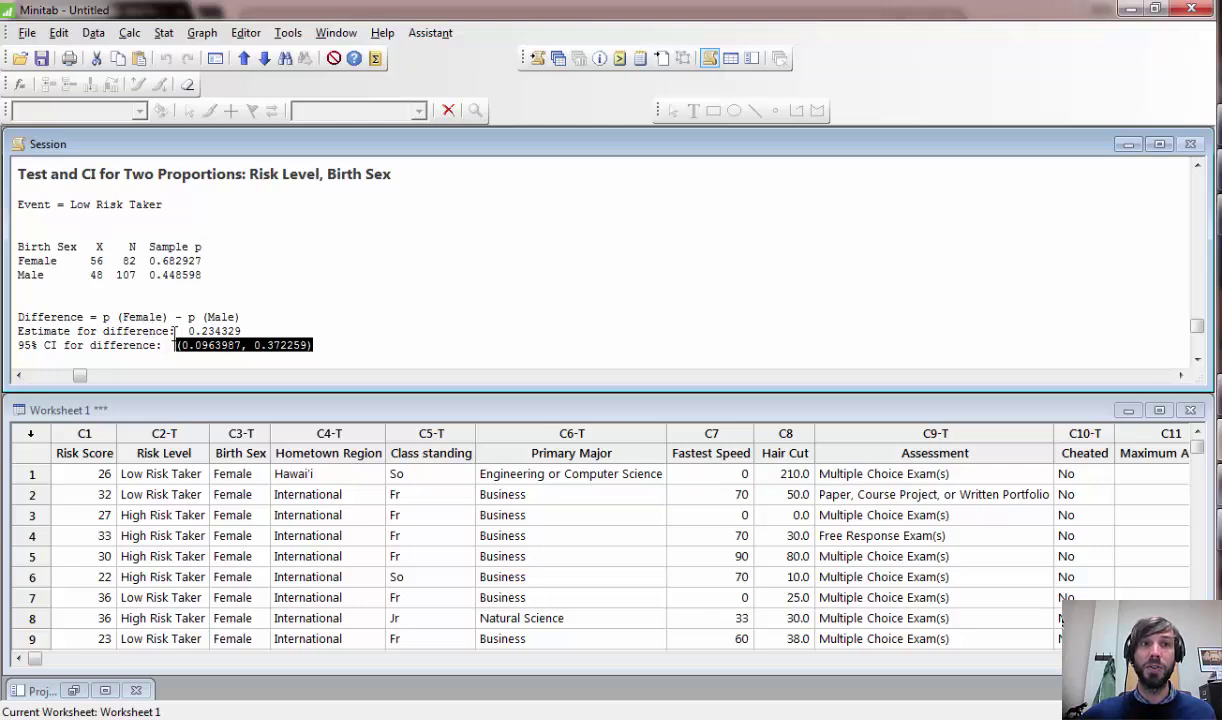
pyautogui.moveTo(240, 331); pyautogui.dragTo(190, 328)
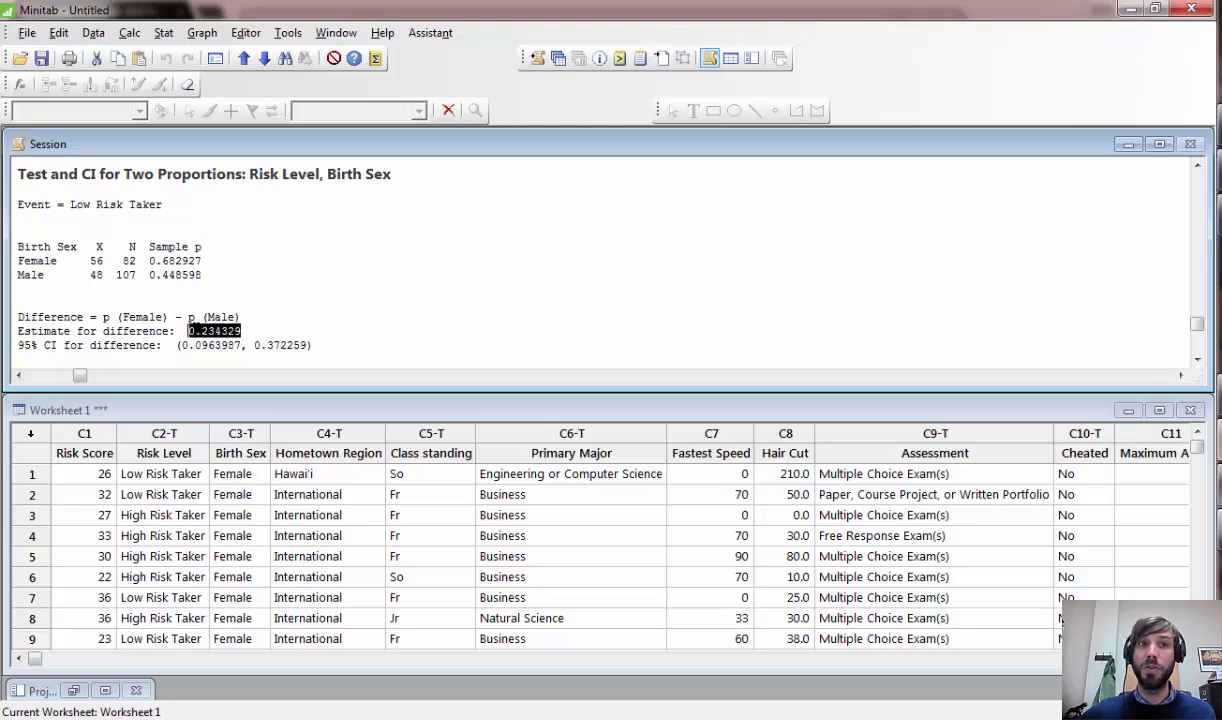
pyautogui.moveTo(313, 345); pyautogui.dragTo(181, 352)
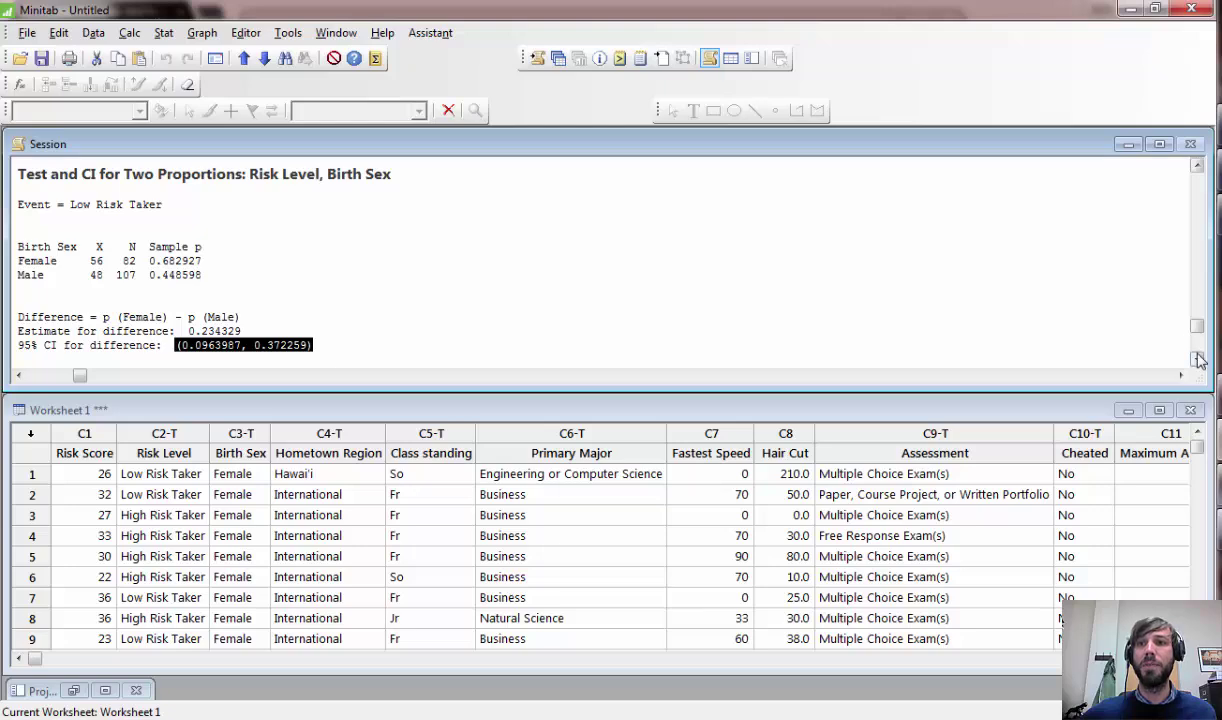
pyautogui.scroll(-5, 1197, 358)
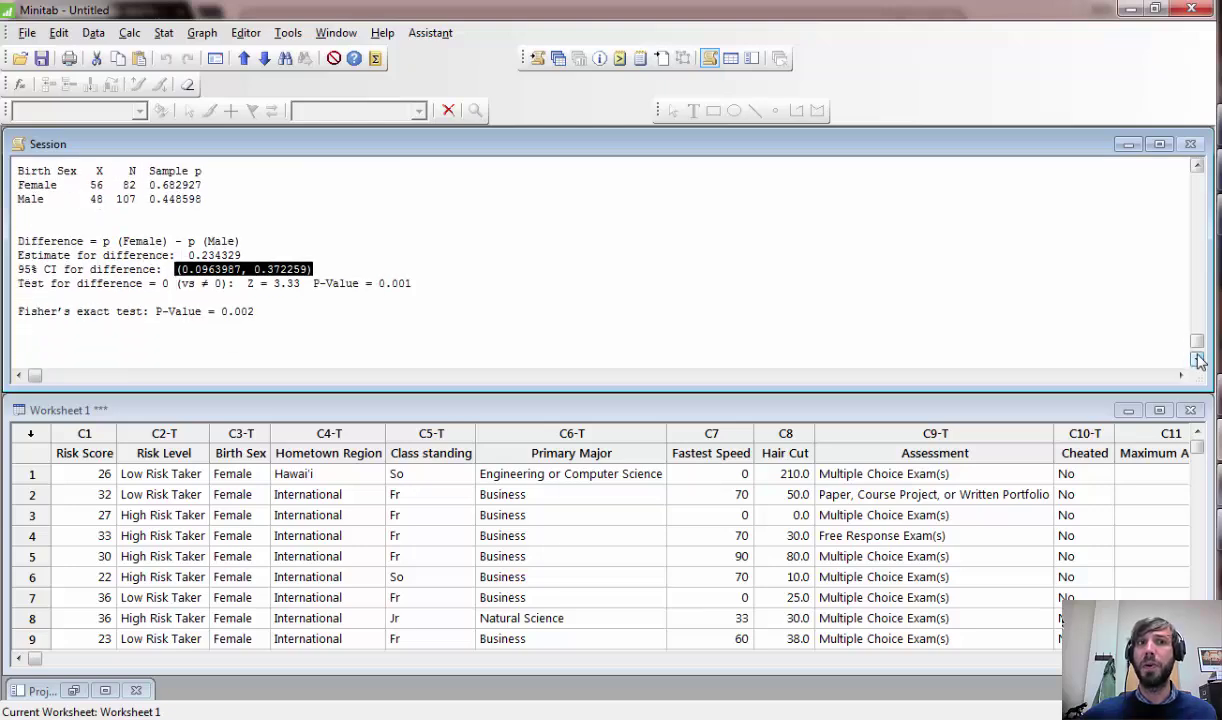
# Set up a 2-Sample t with Risk Score as samples and Birth Sex as sample IDs
pyautogui.click(163, 32)
pyautogui.moveTo(193, 74)
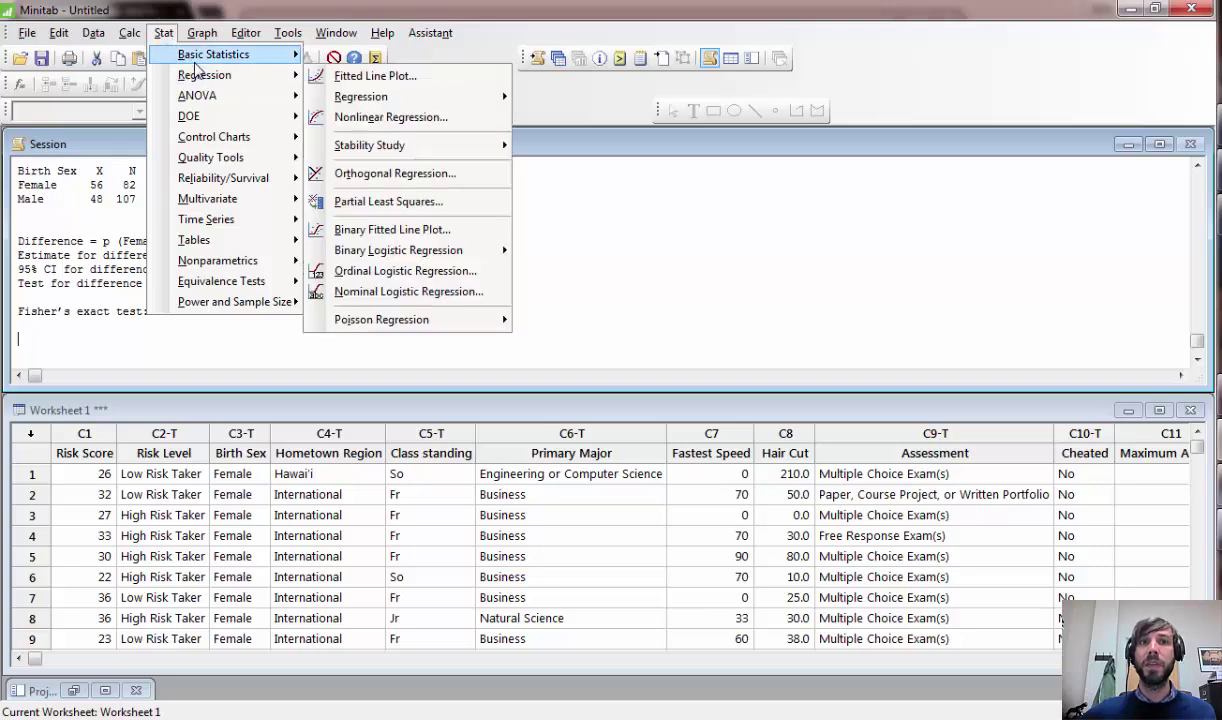
pyautogui.click(366, 166)
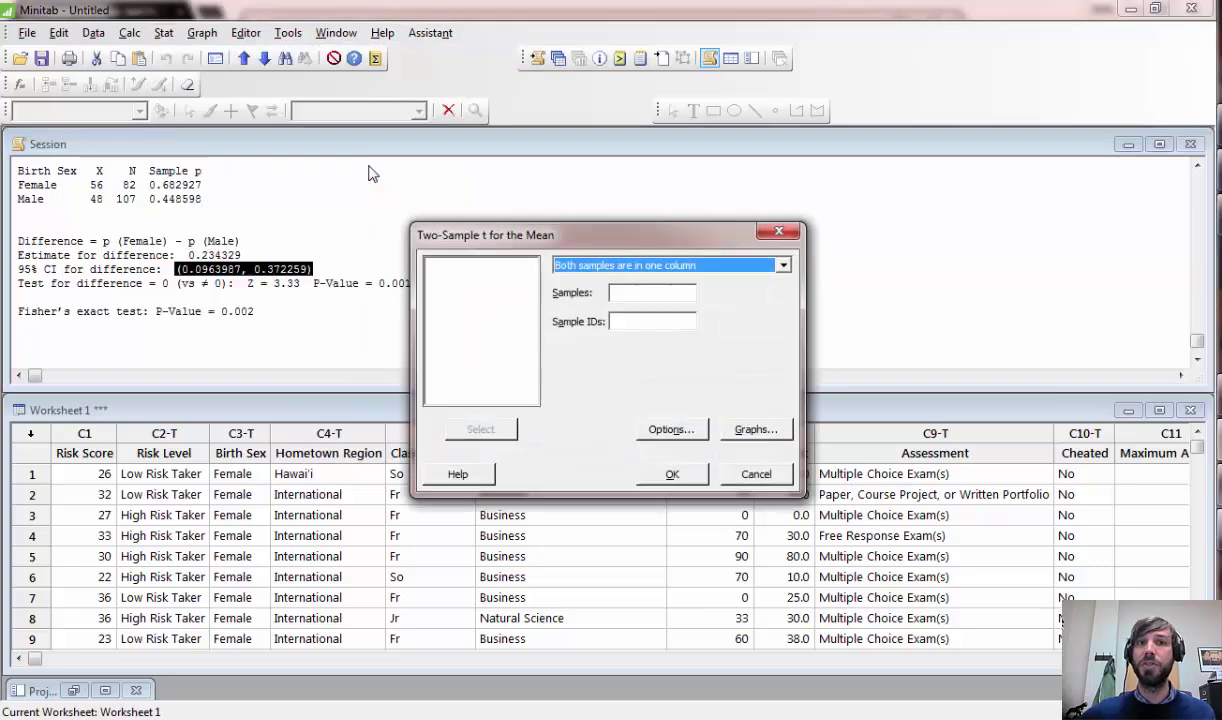
pyautogui.click(657, 293)
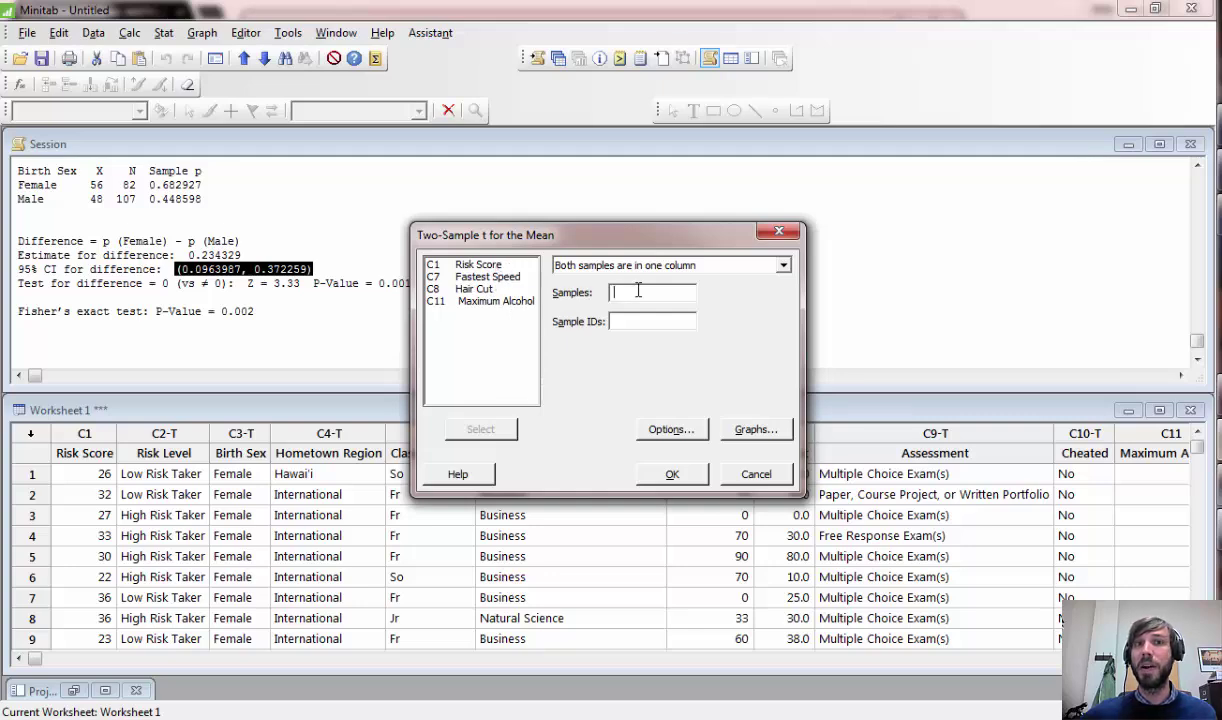
pyautogui.click(632, 322)
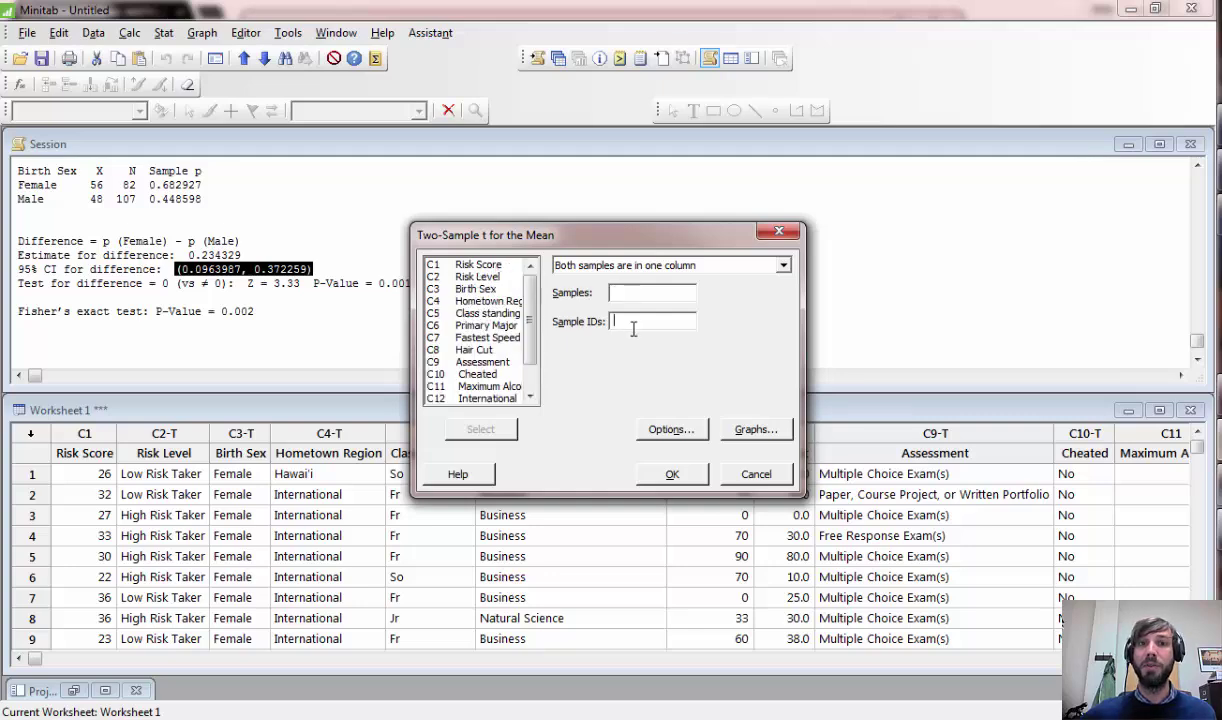
pyautogui.click(641, 291)
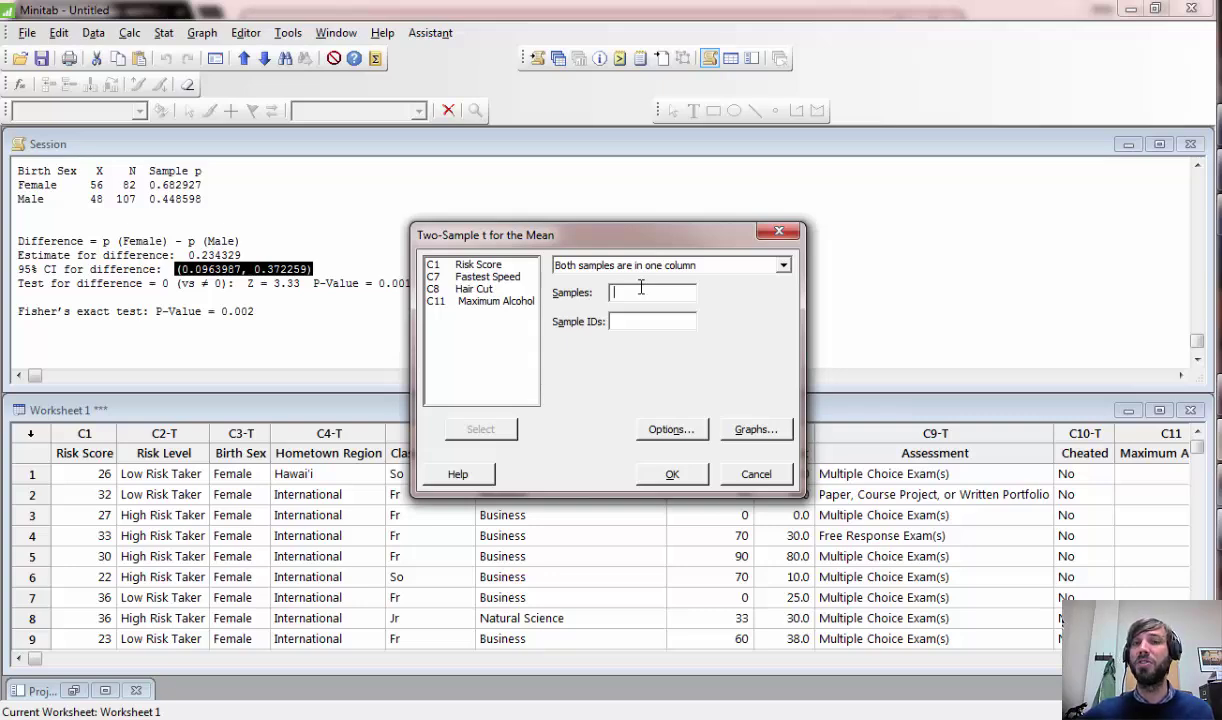
pyautogui.doubleClick(477, 264)
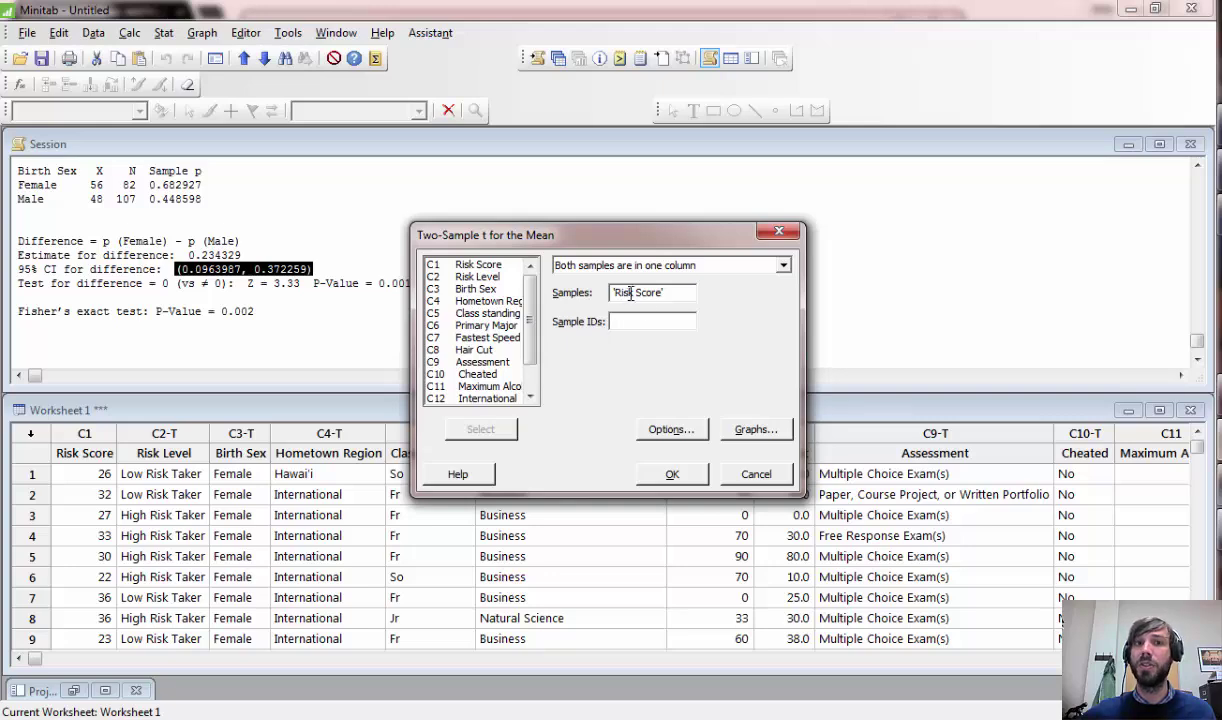
pyautogui.doubleClick(472, 288)
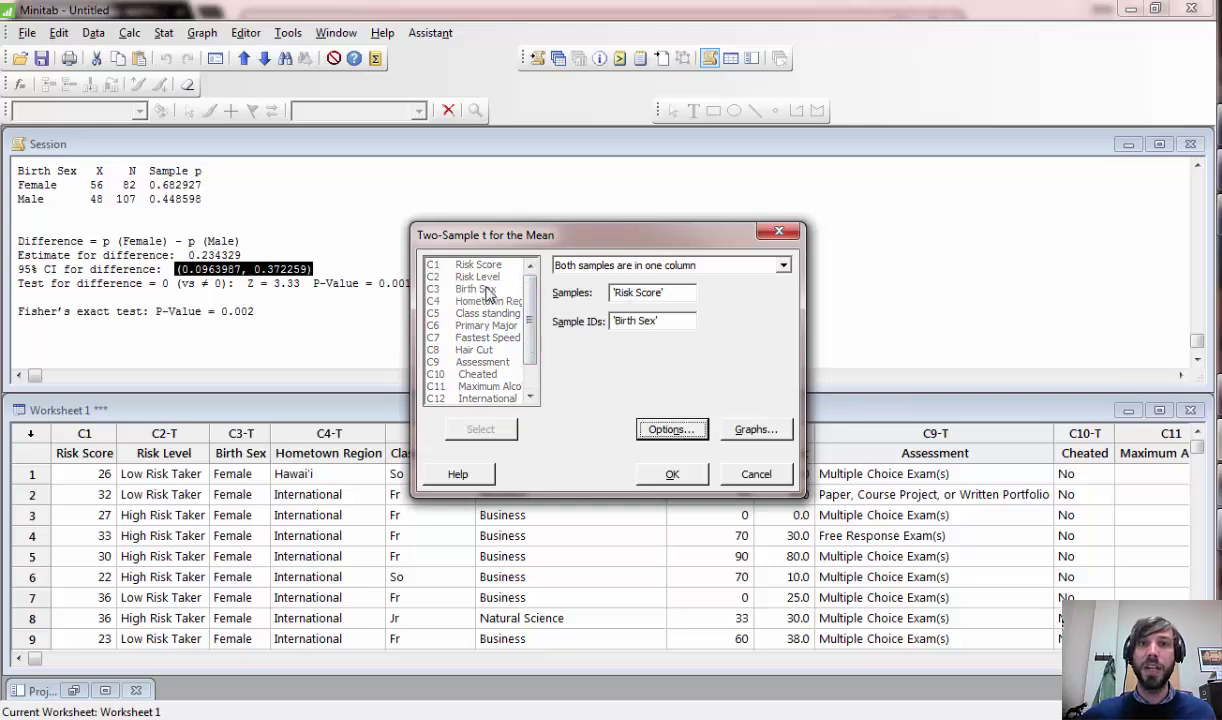
# Keep 95% confidence without assuming equal variances and run the analysis
pyautogui.click(690, 430)
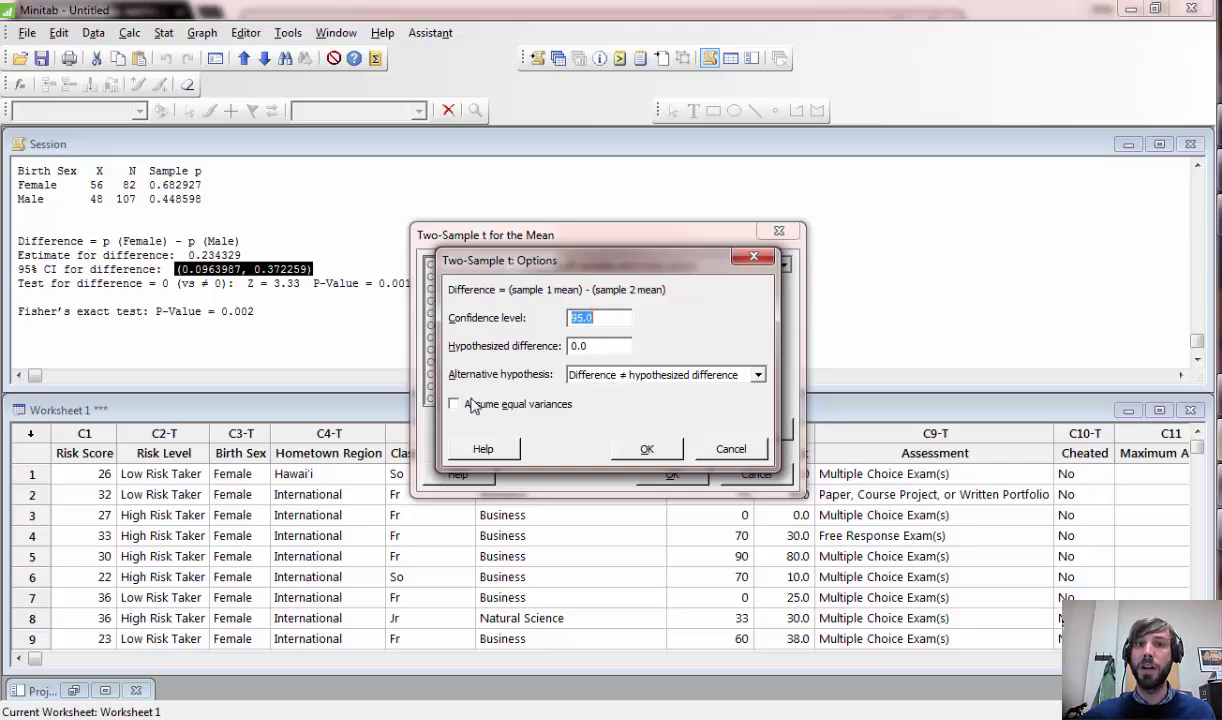
pyautogui.click(643, 449)
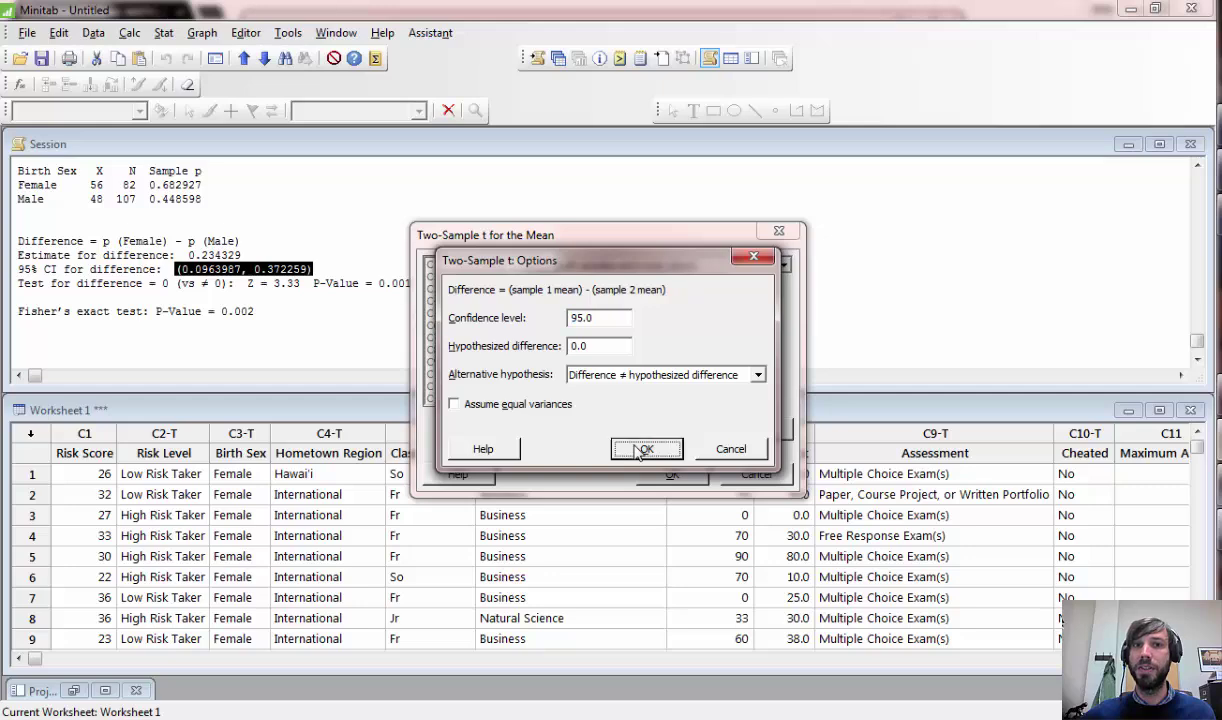
pyautogui.click(672, 476)
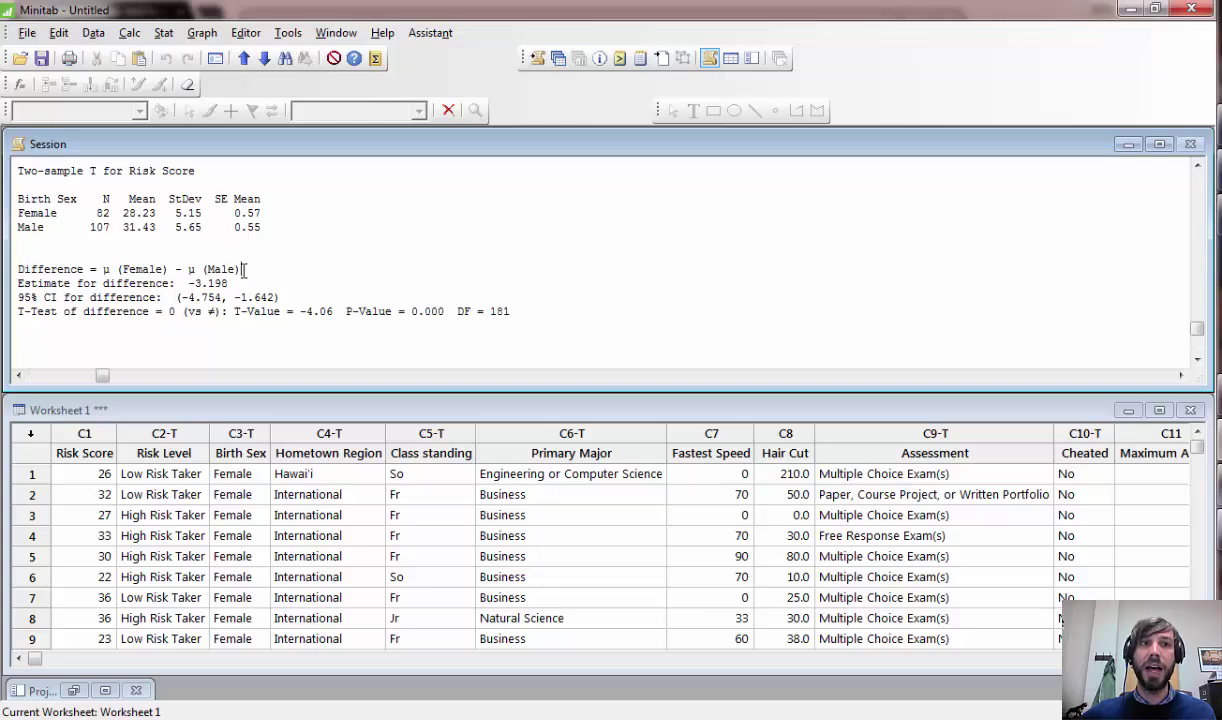
pyautogui.moveTo(241, 269); pyautogui.dragTo(105, 282)
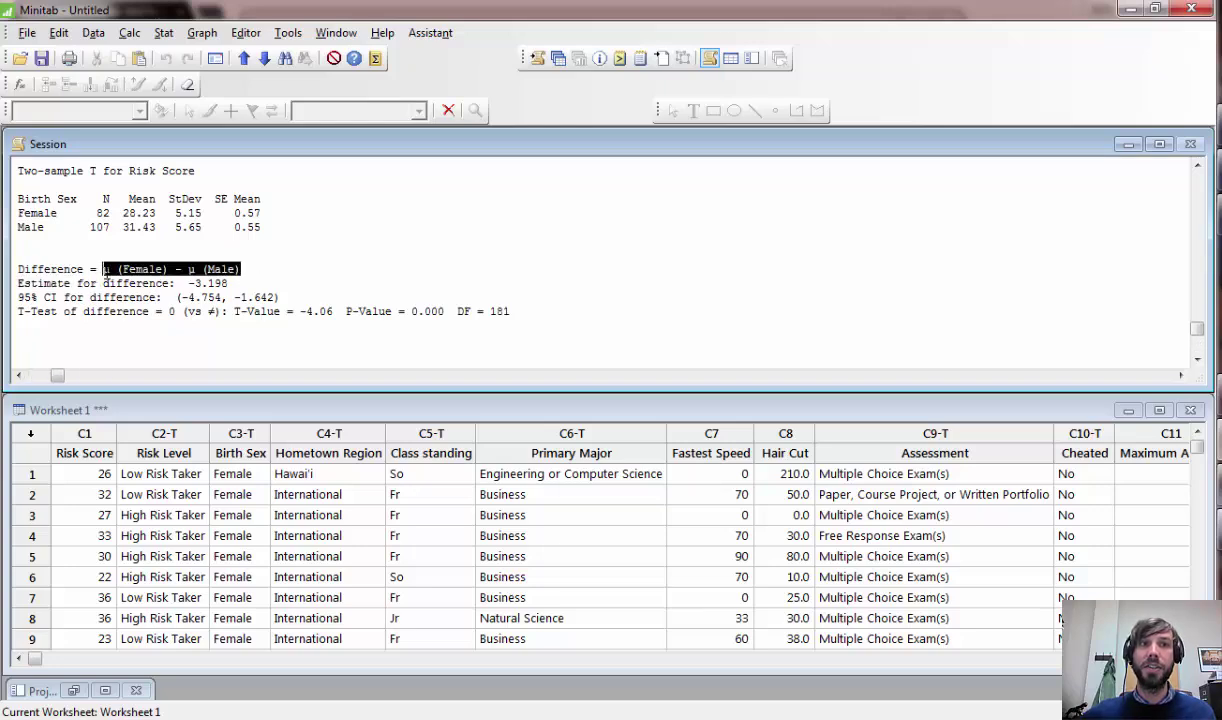
pyautogui.click(108, 213)
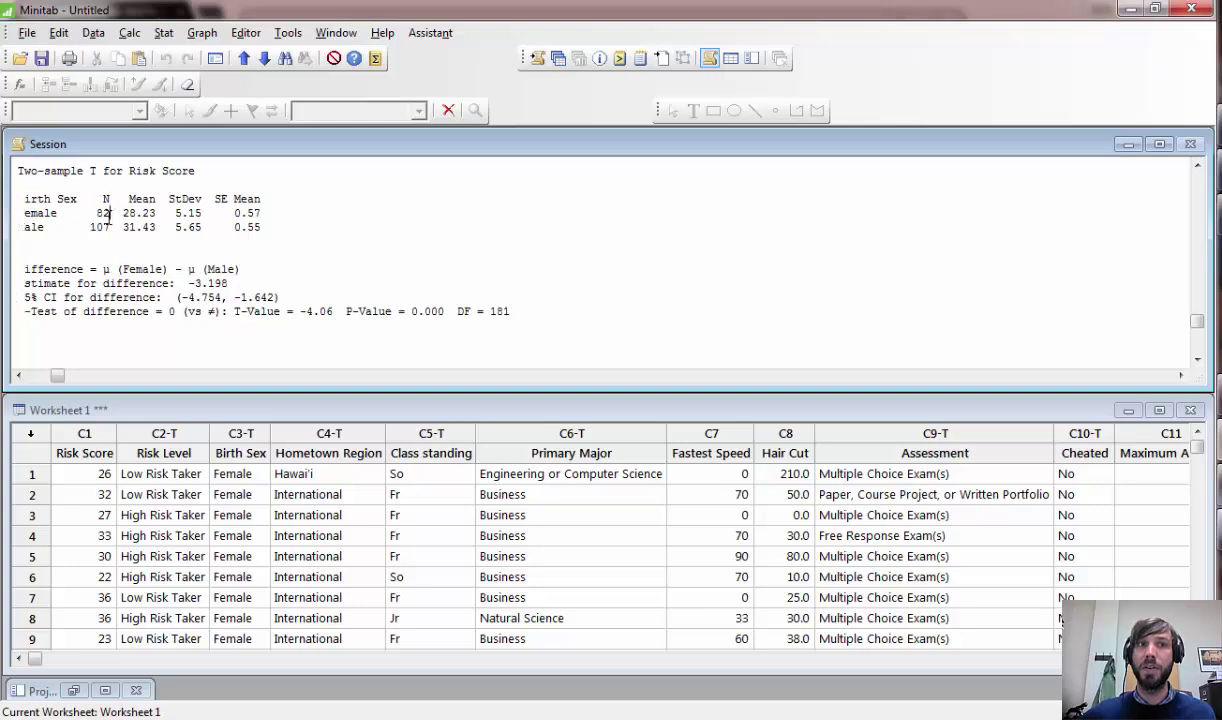
pyautogui.doubleClick(99, 227)
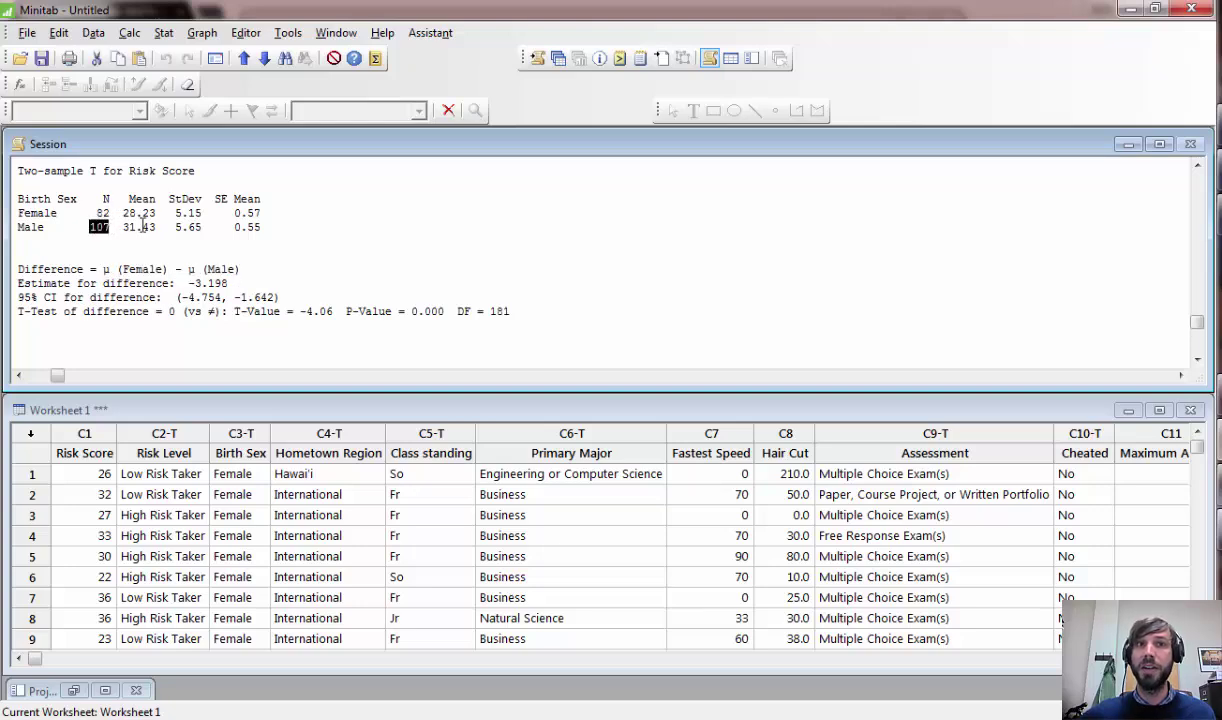
pyautogui.moveTo(156, 213); pyautogui.dragTo(122, 227)
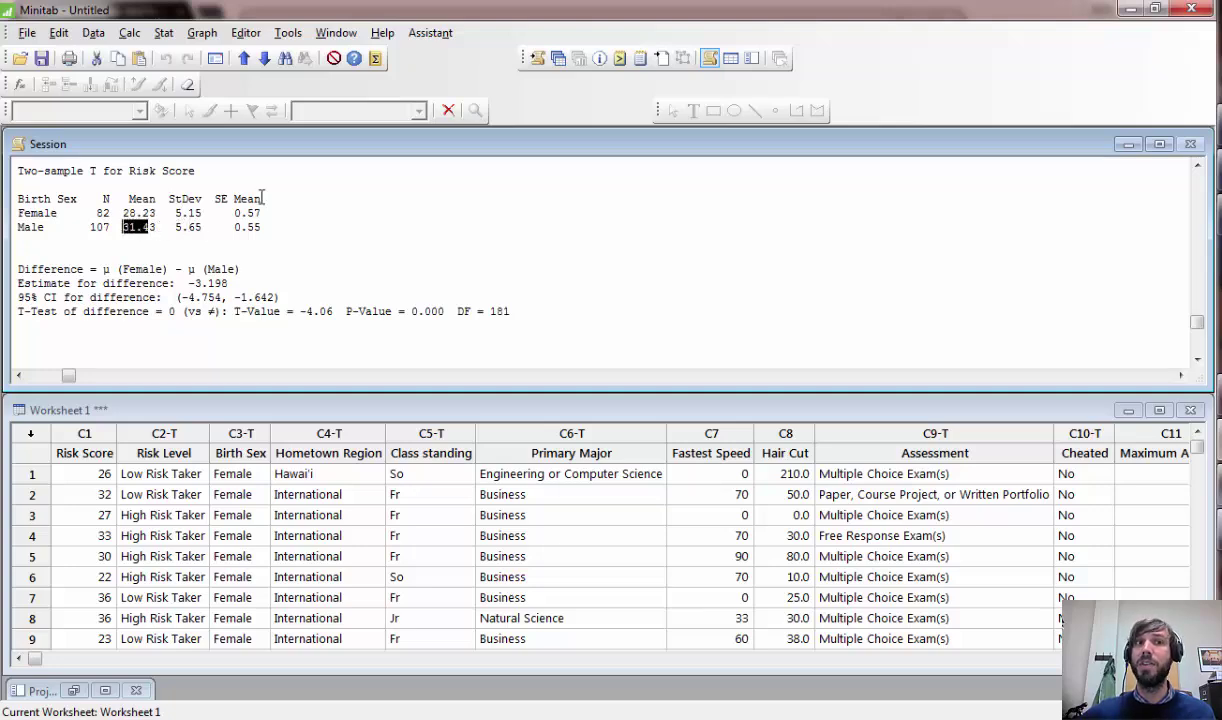
pyautogui.click(233, 283)
pyautogui.moveTo(233, 283); pyautogui.dragTo(182, 283)
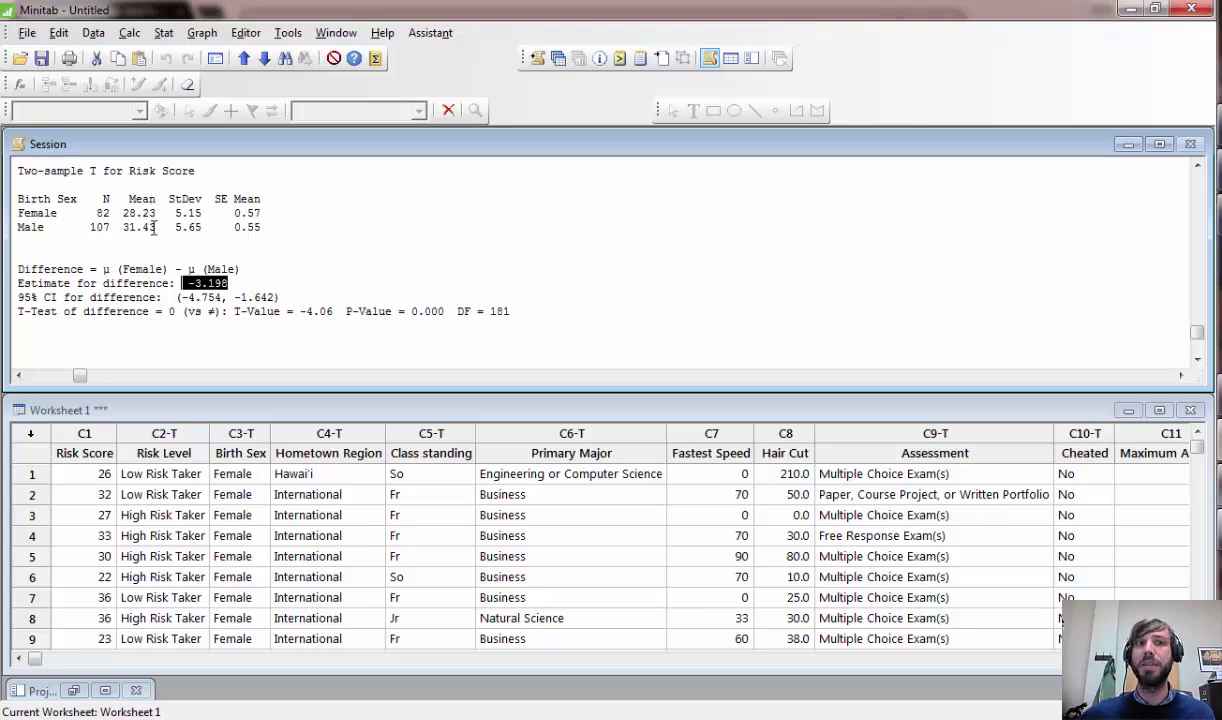
pyautogui.moveTo(283, 297); pyautogui.dragTo(175, 297)
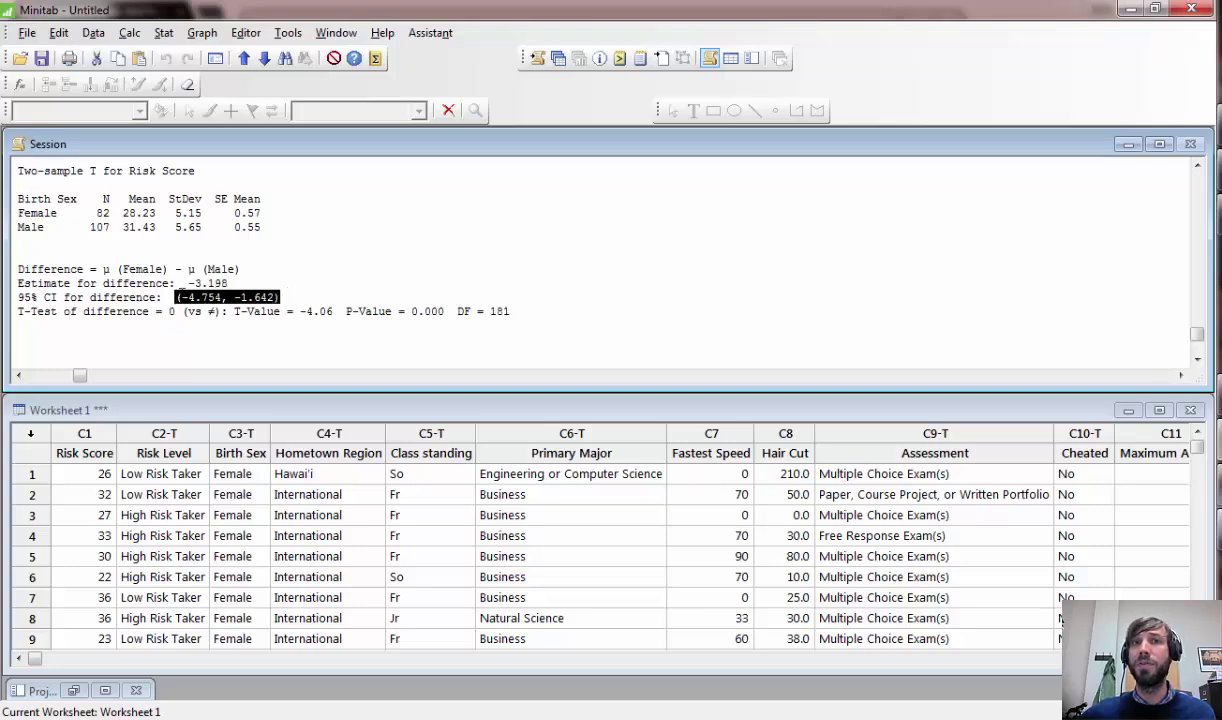